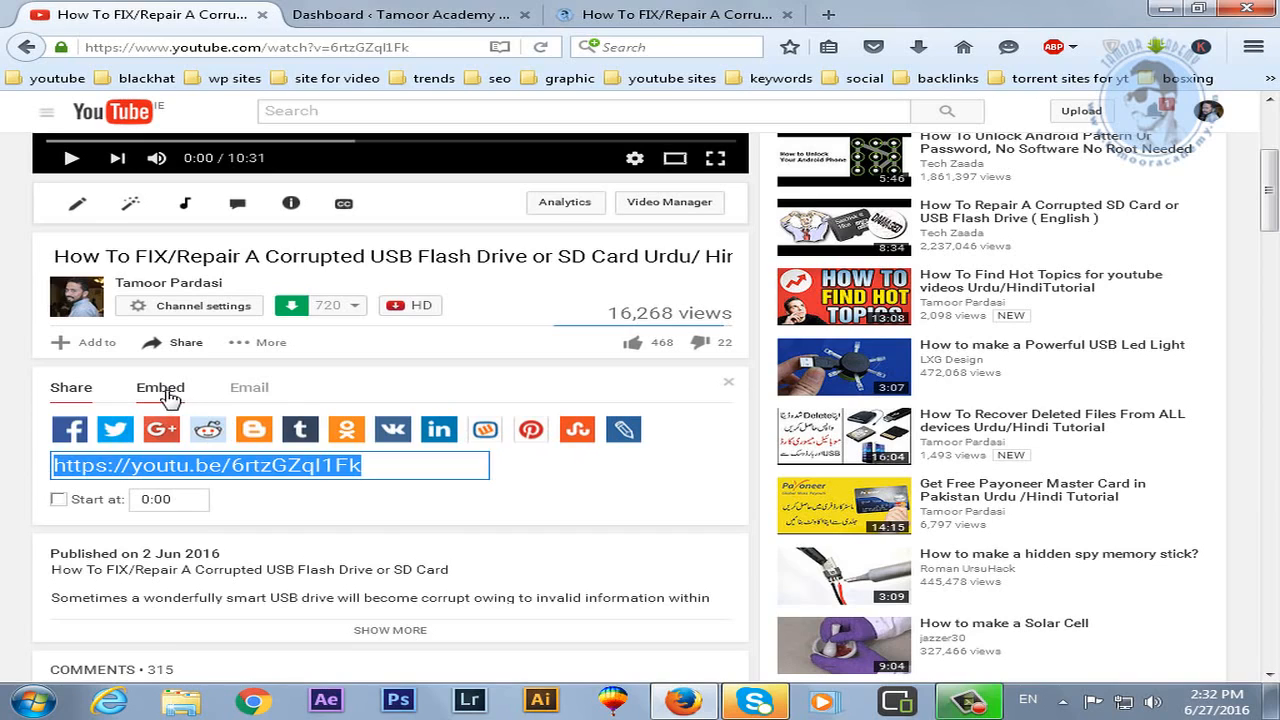
Step: Show the YouTube video's embed code and expand its full embed options
left_click(172, 394)
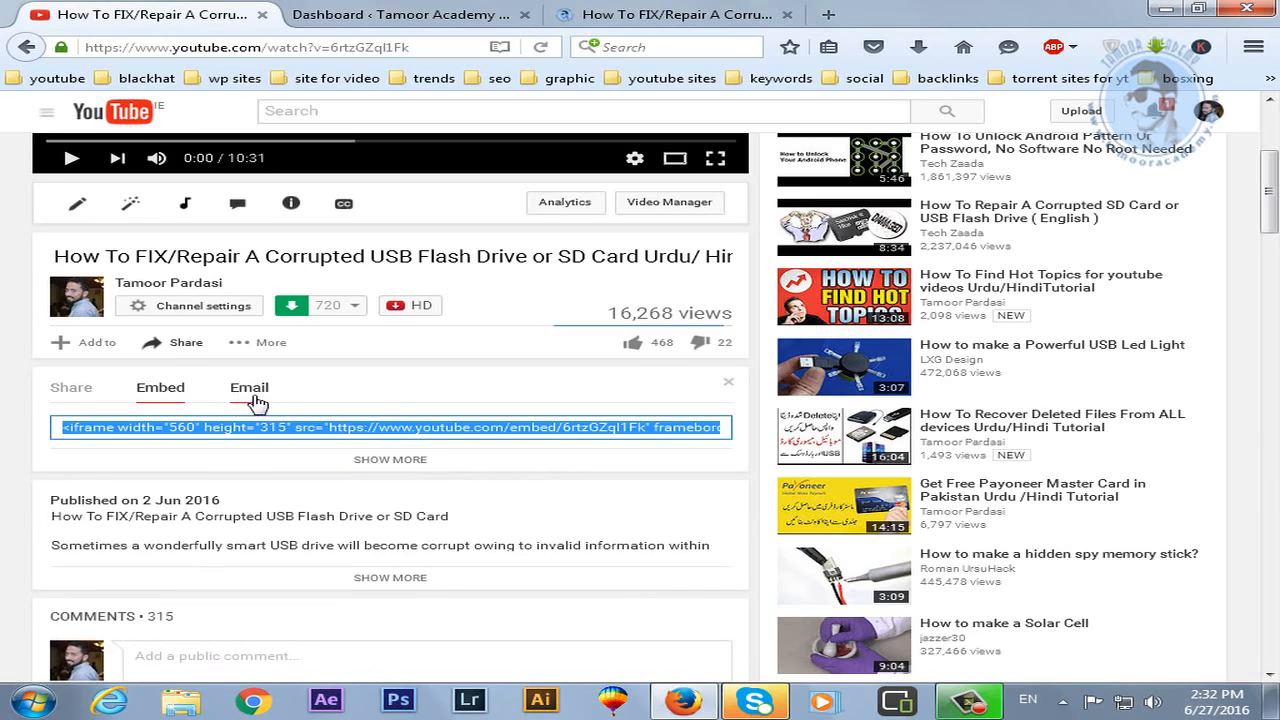
left_click(373, 466)
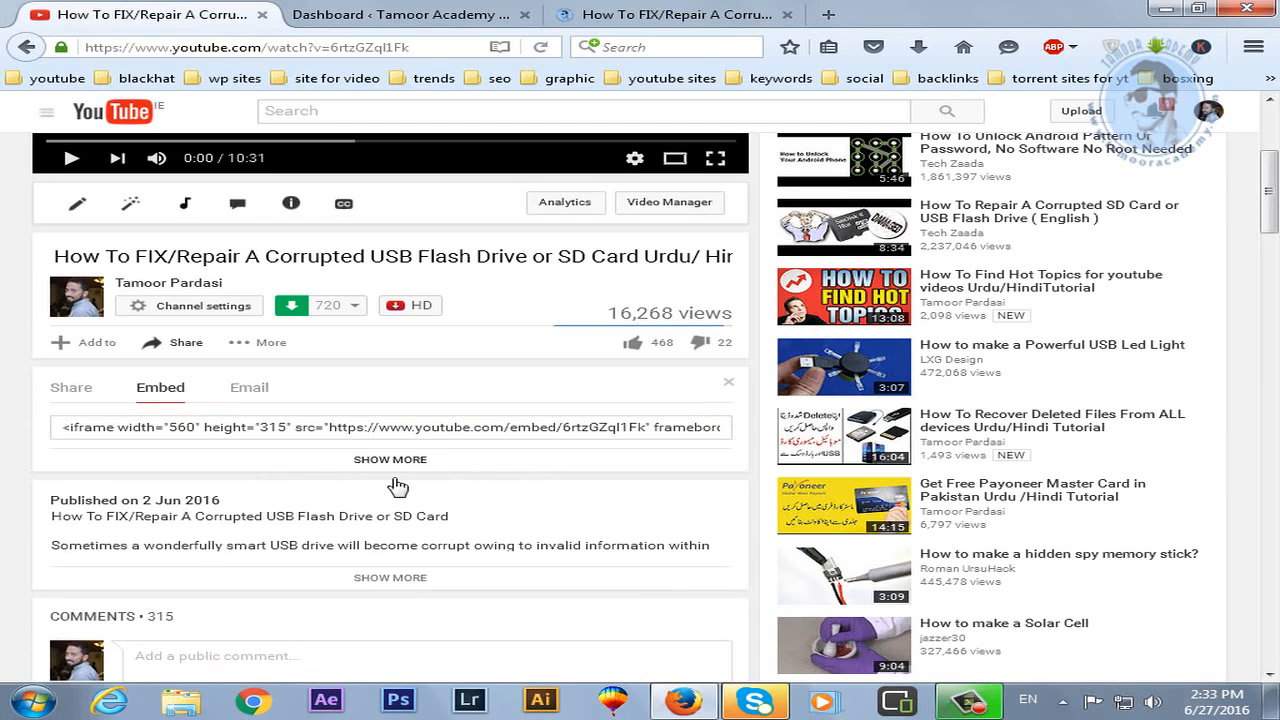
scroll(240, 478, "down", 3)
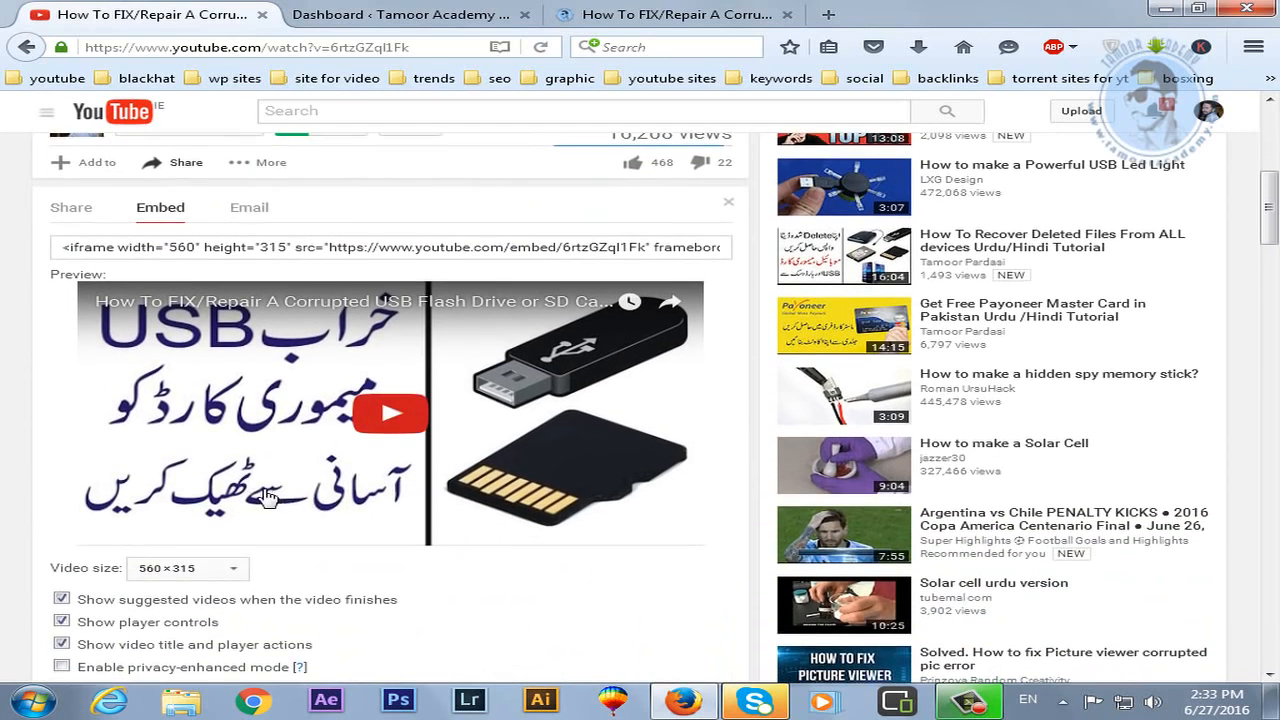
scroll(386, 534, "down", 2)
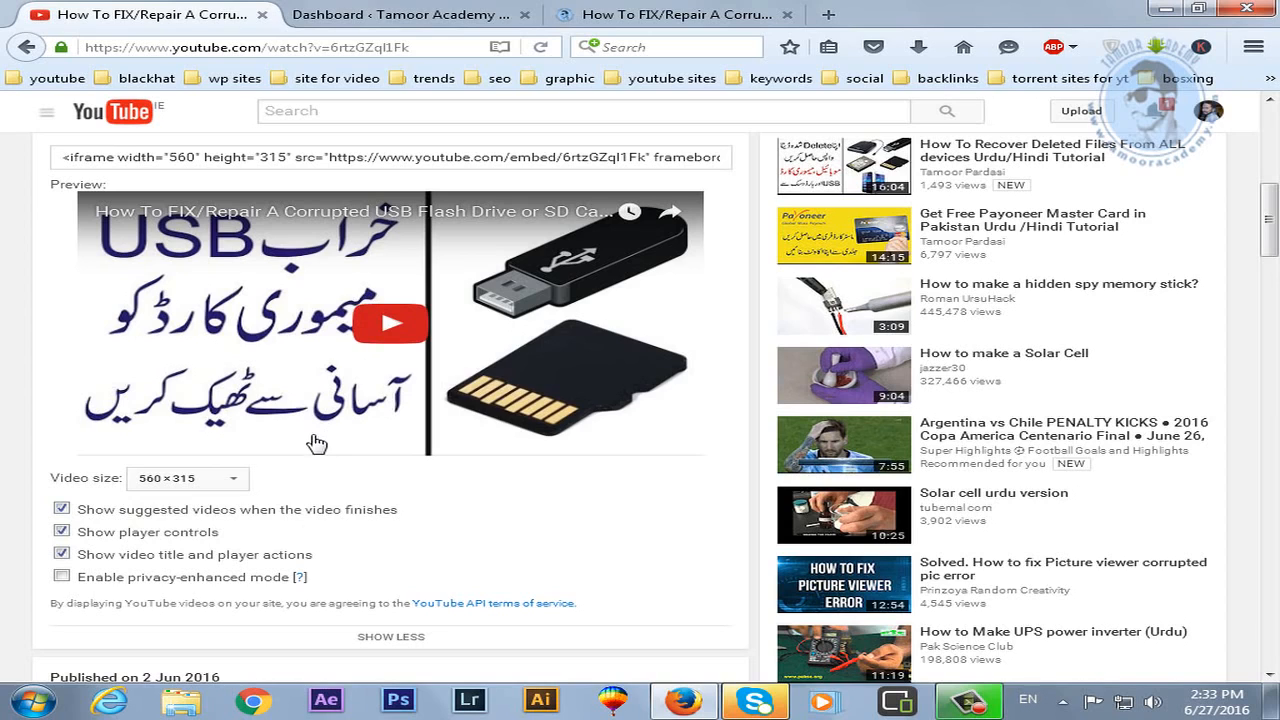
Step: Try turning off the suggested videos, video title and player controls options for the embed, and turn them back on
left_click(62, 510)
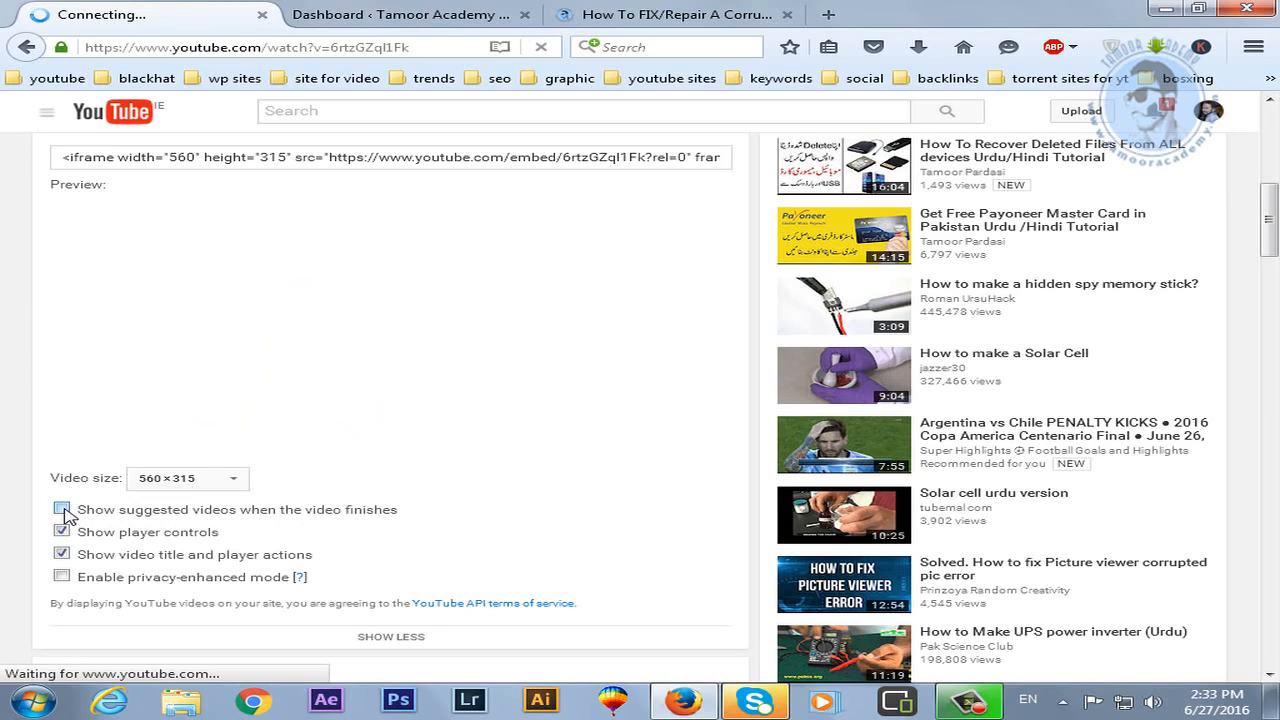
left_click(62, 510)
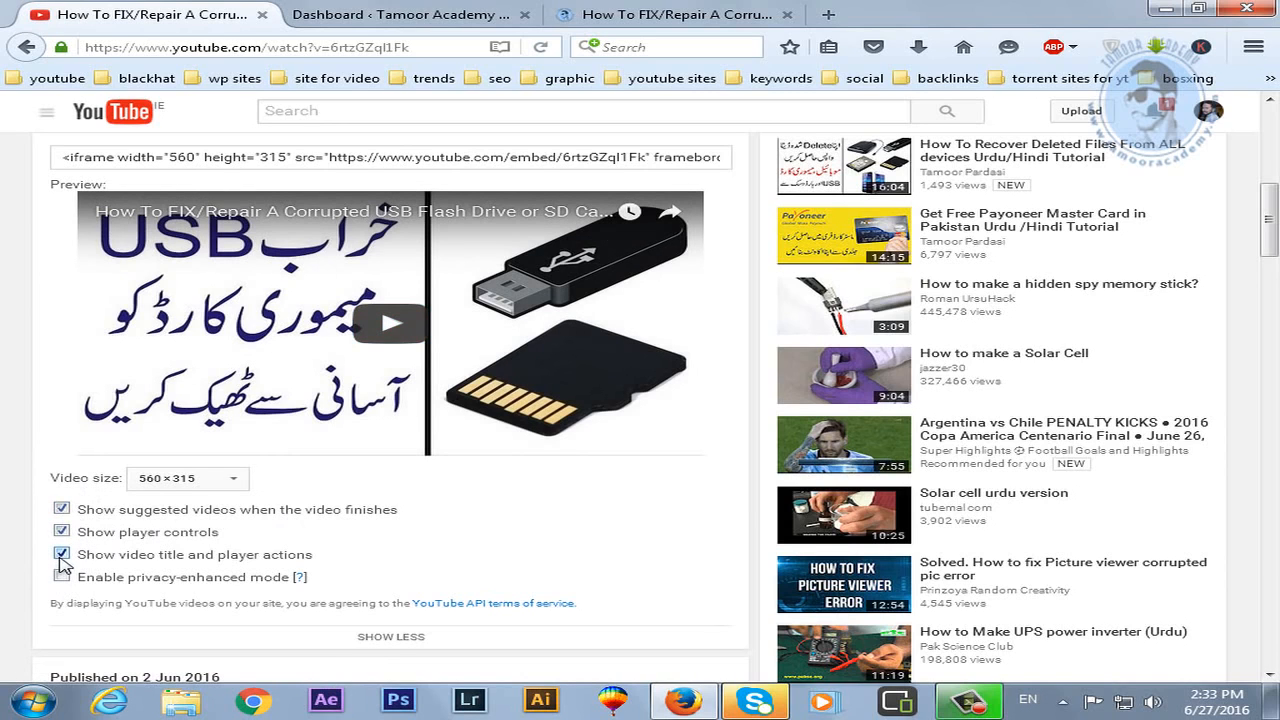
left_click(62, 553)
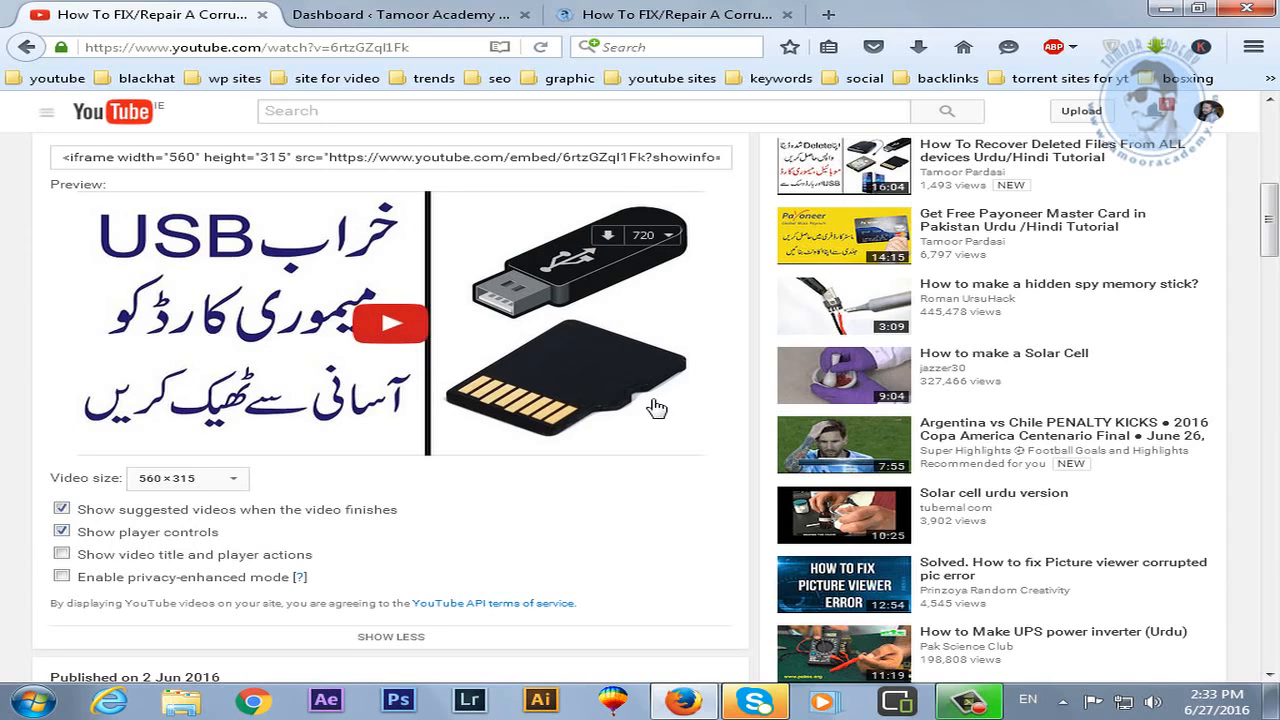
left_click(103, 538)
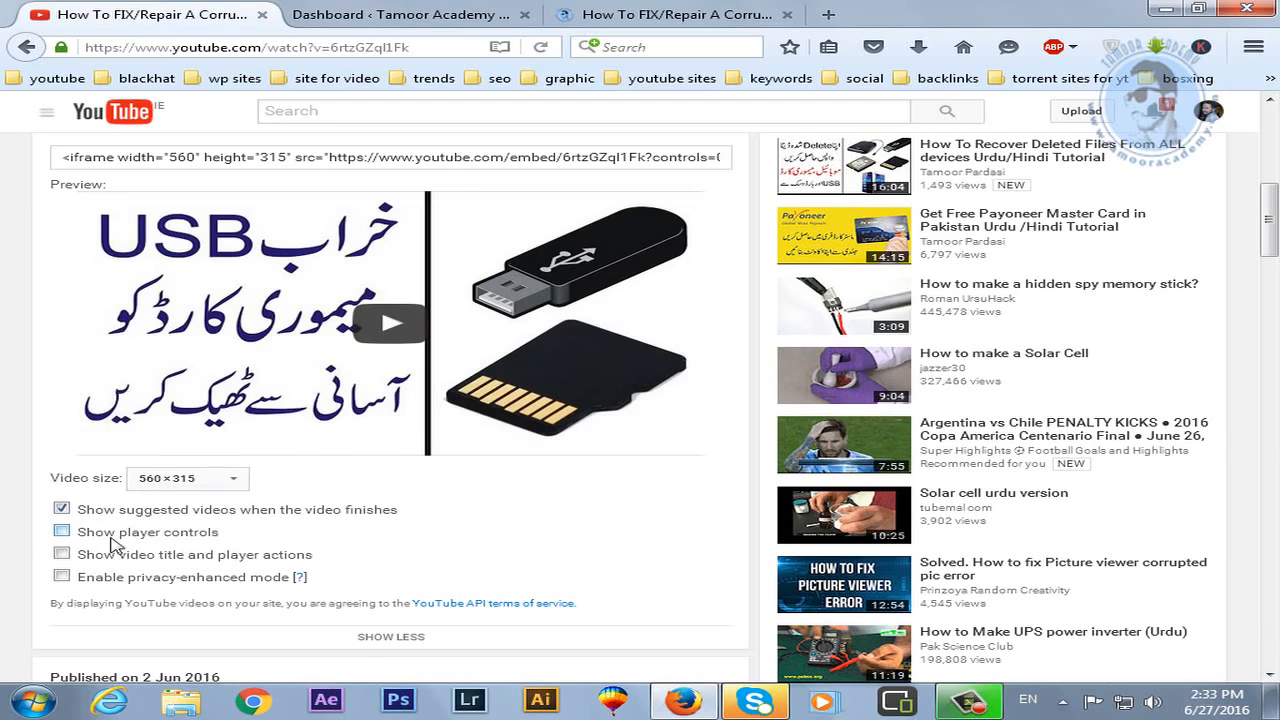
left_click(64, 534)
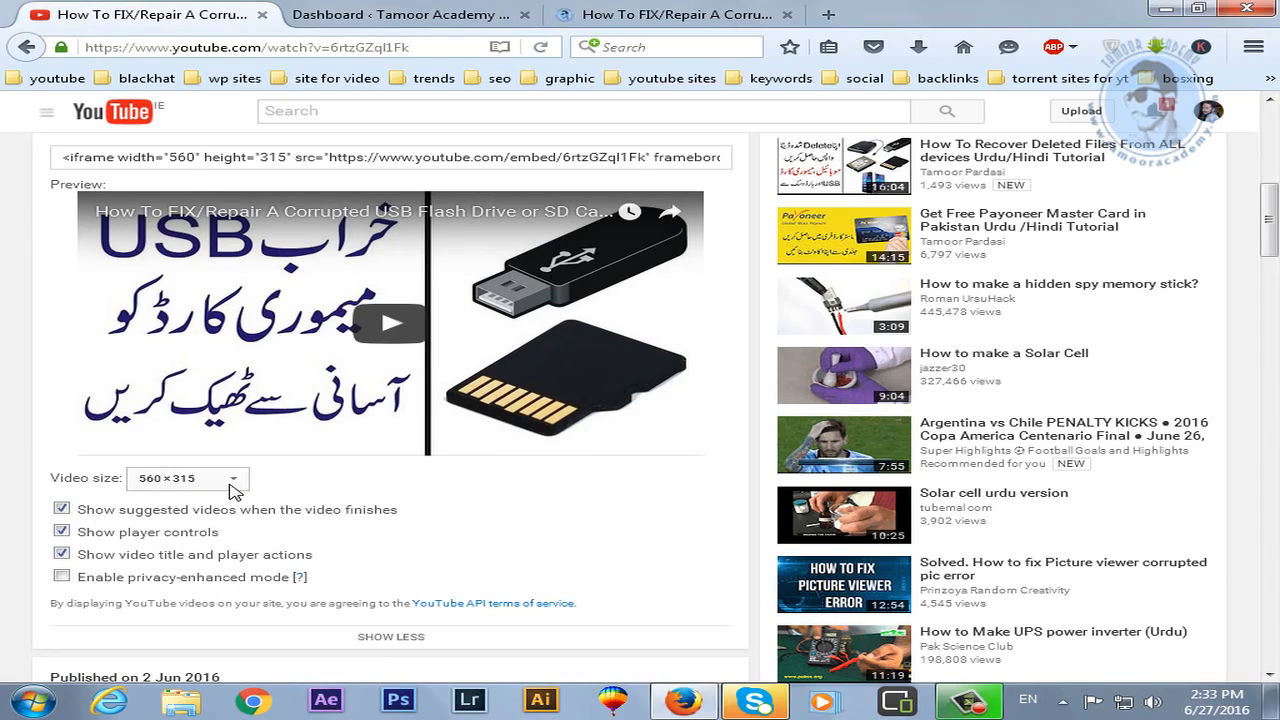
Step: Try the 1280 × 720 video size for the embed and switch back to 560 × 315
left_click(232, 485)
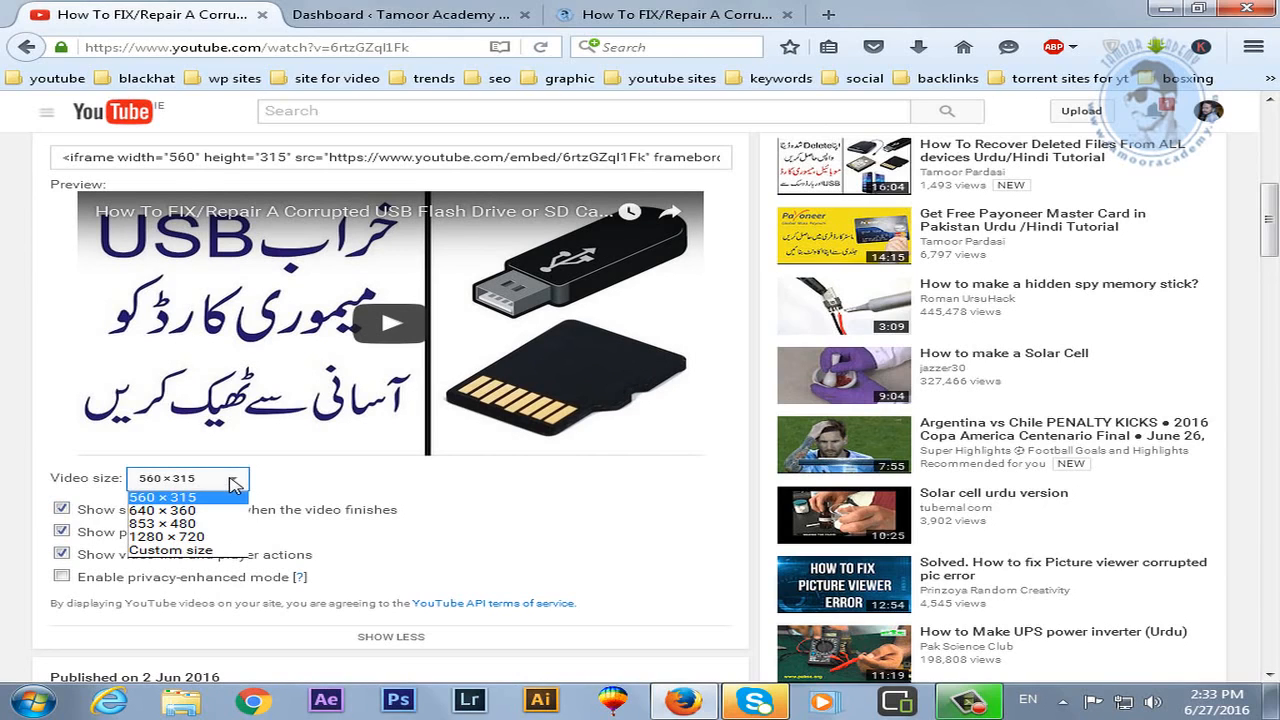
left_click(180, 540)
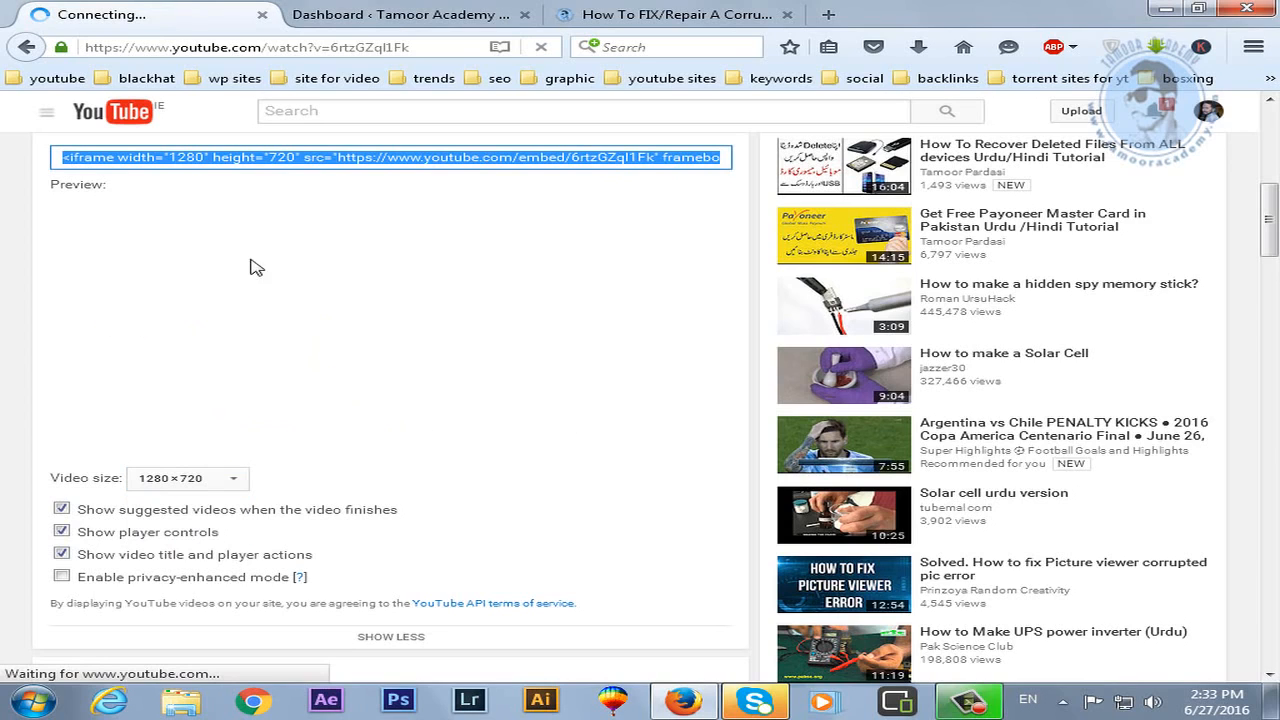
left_click(232, 488)
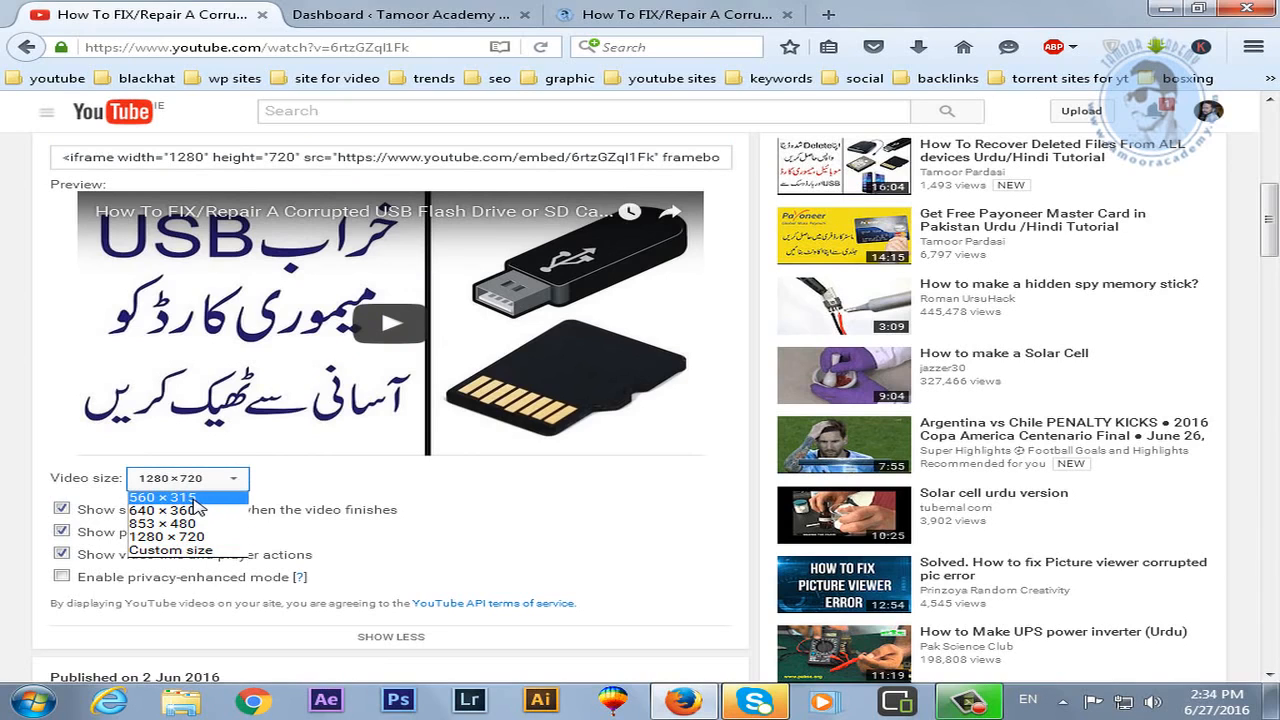
left_click(204, 498)
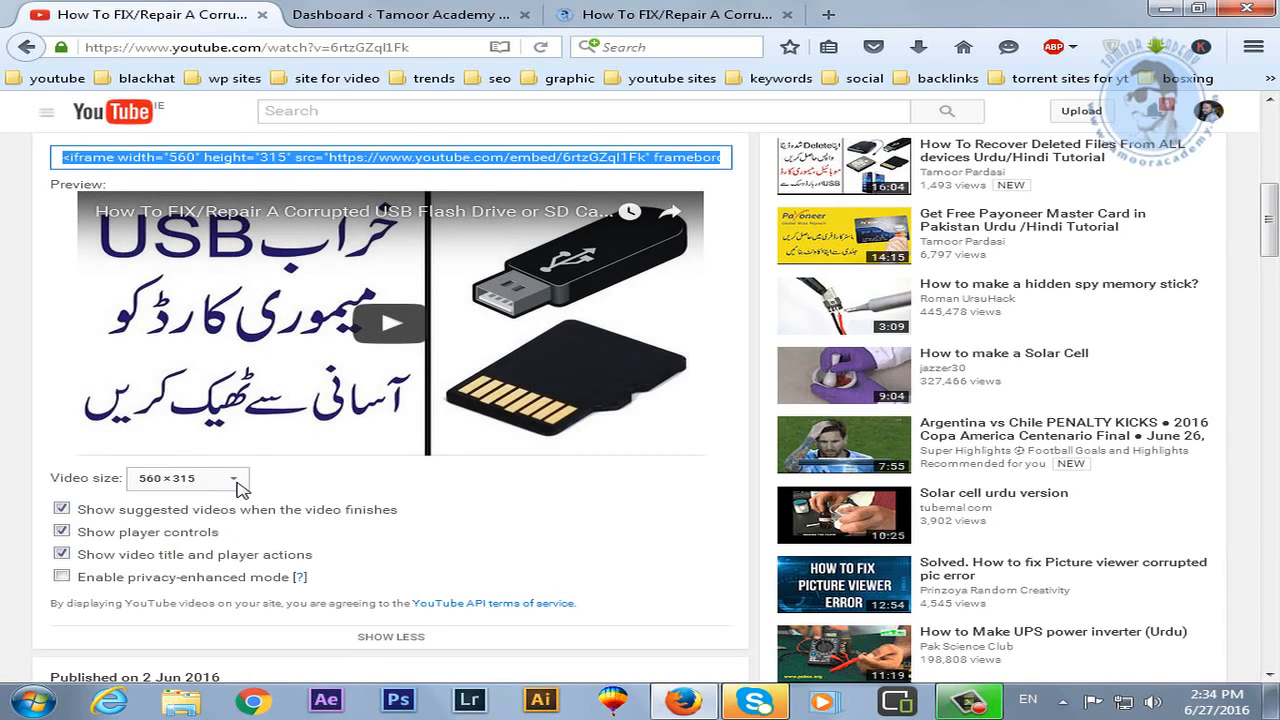
Step: Set the embed's video size to 640 × 360 and copy the resulting iframe code
left_click(240, 485)
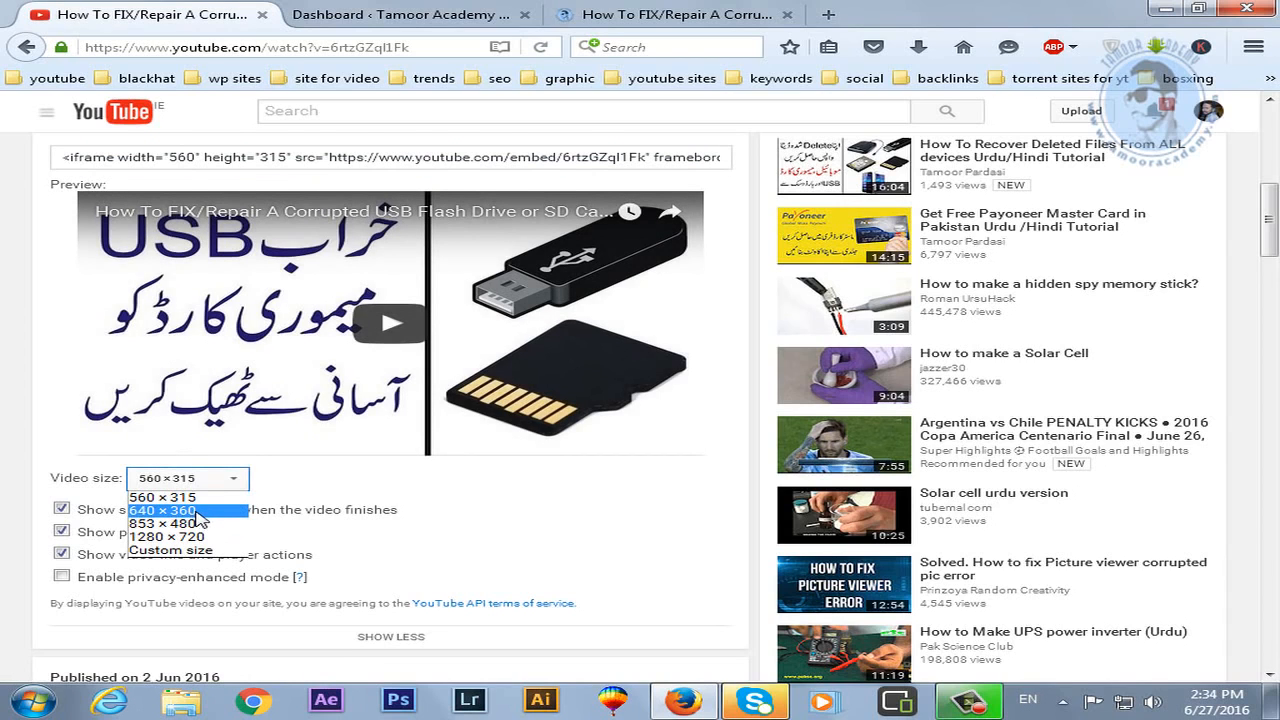
left_click(197, 512)
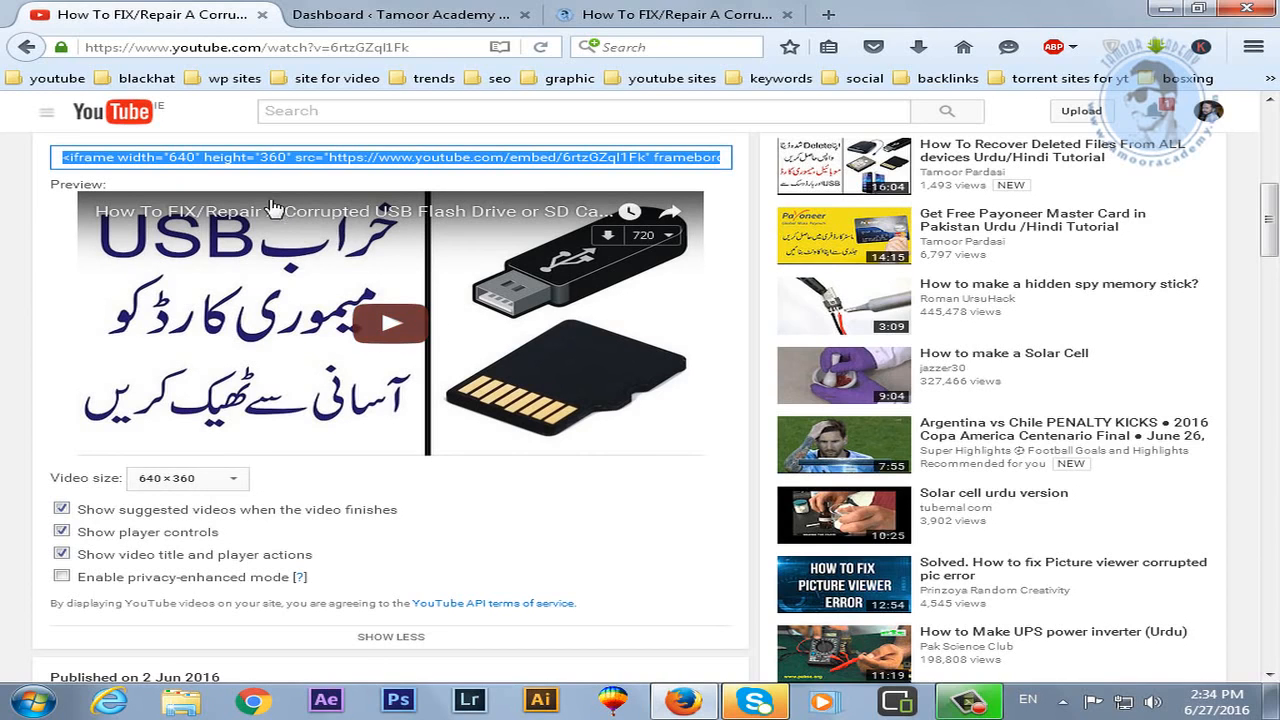
scroll(340, 267, "up", 2)
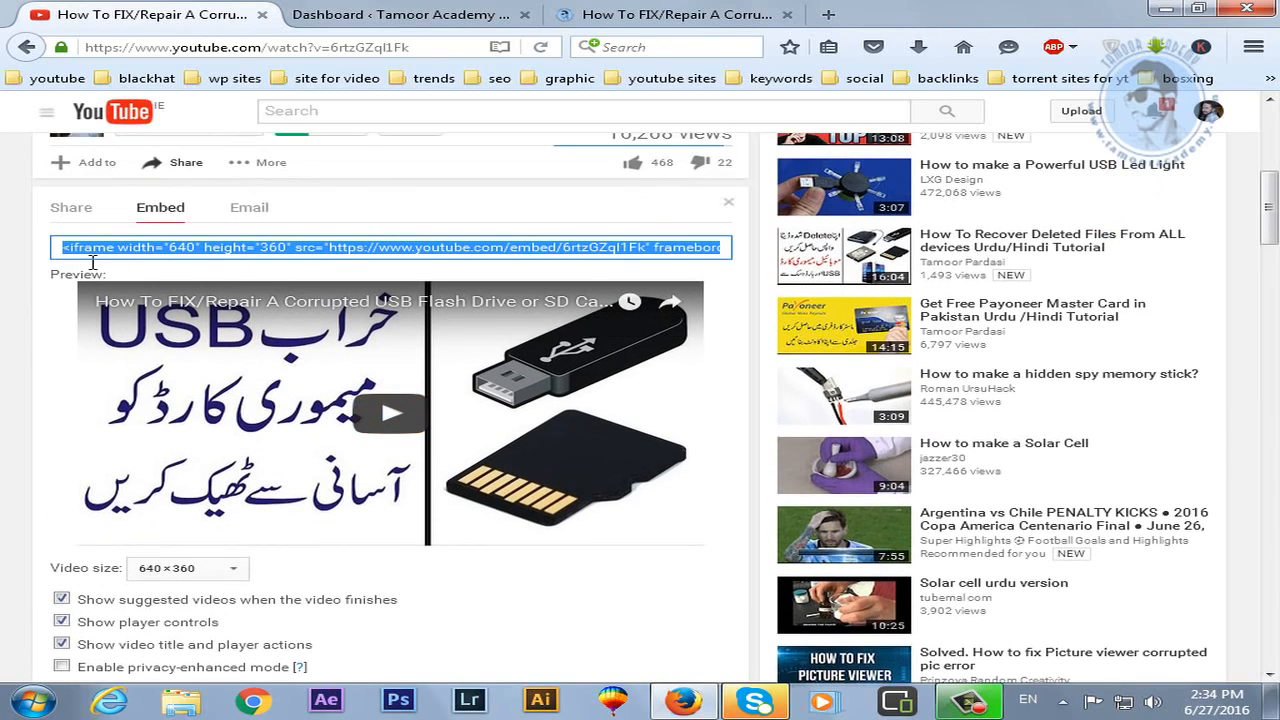
right_click(208, 258)
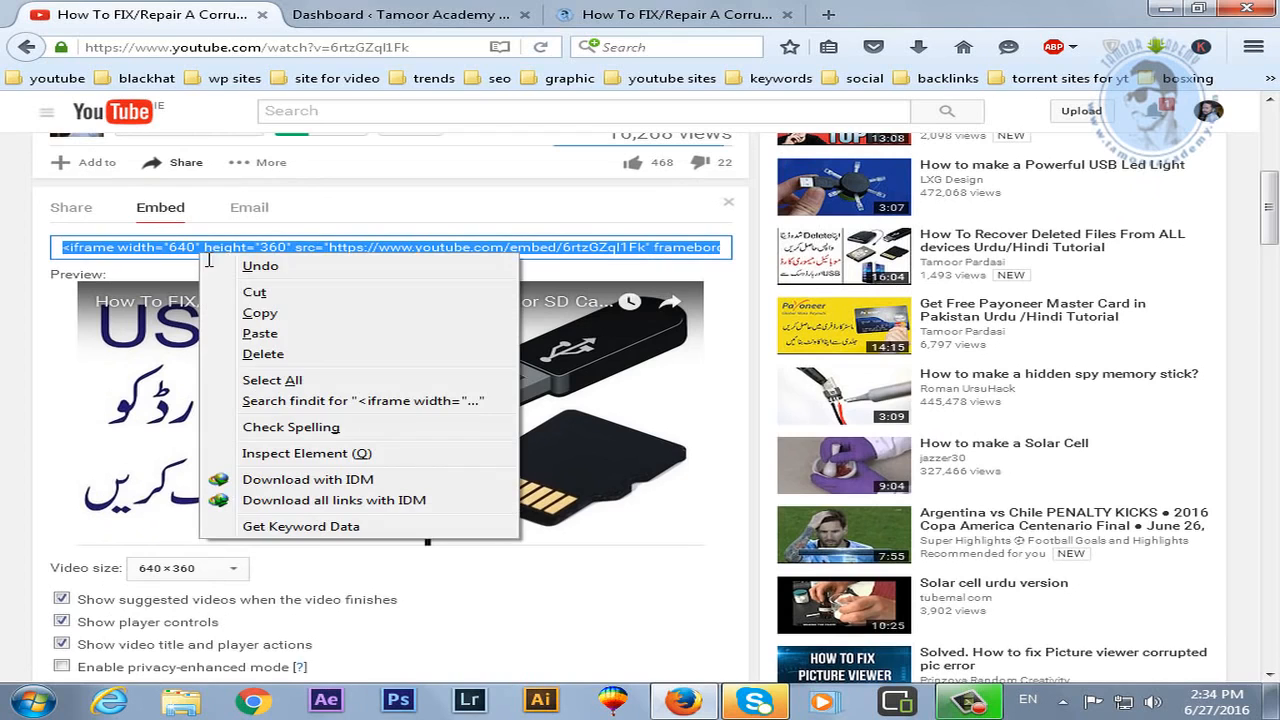
left_click(252, 311)
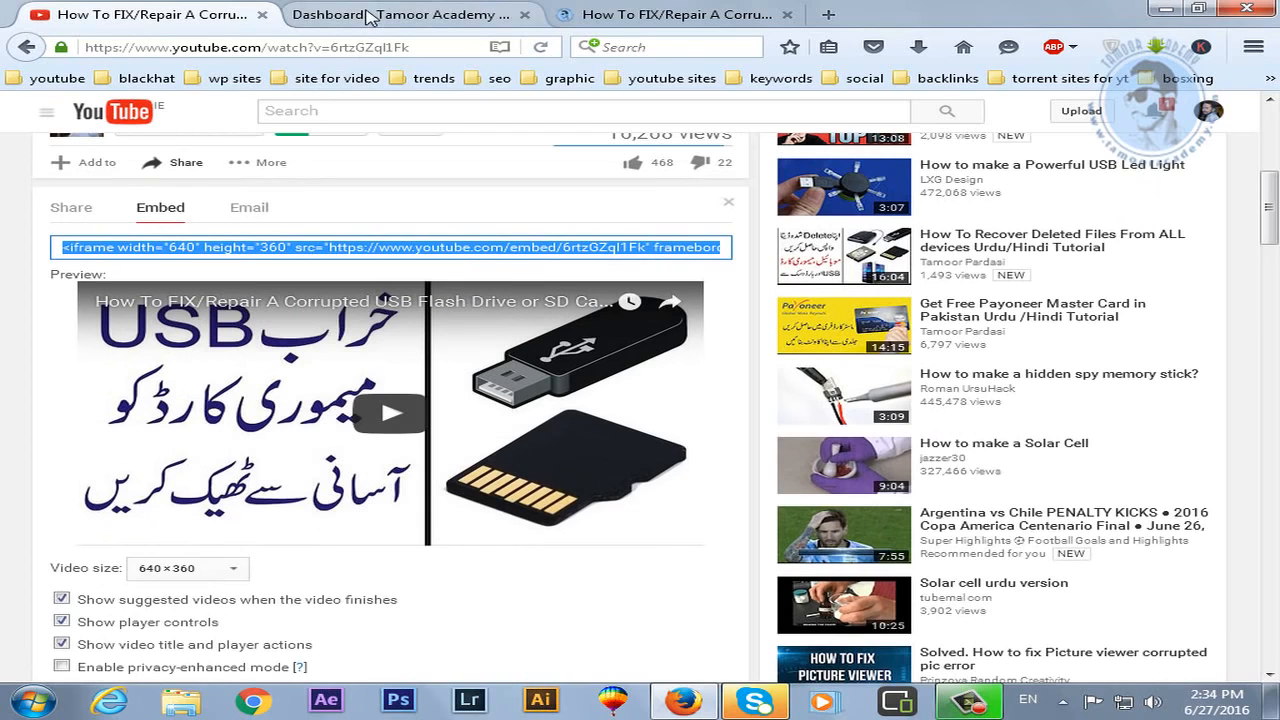
Step: Switch to the Tamoor Academy WordPress dashboard and open the list of all posts
left_click(368, 14)
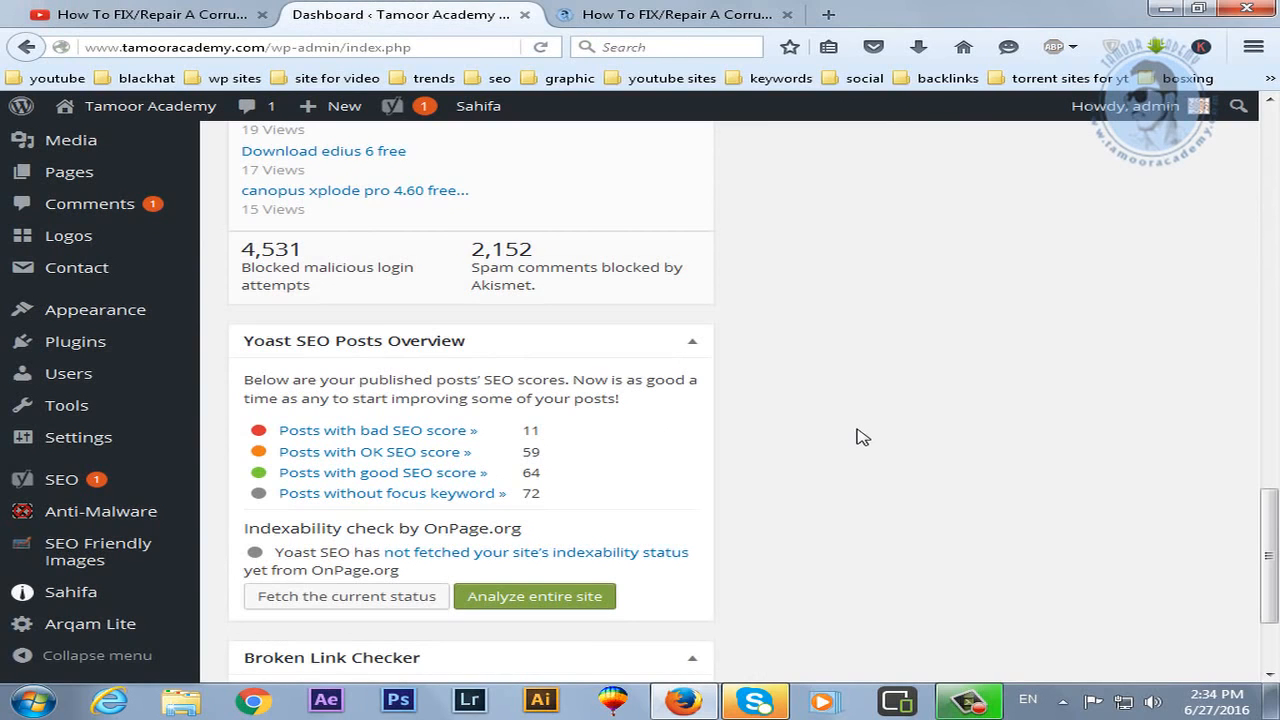
scroll(230, 378, "up", 3)
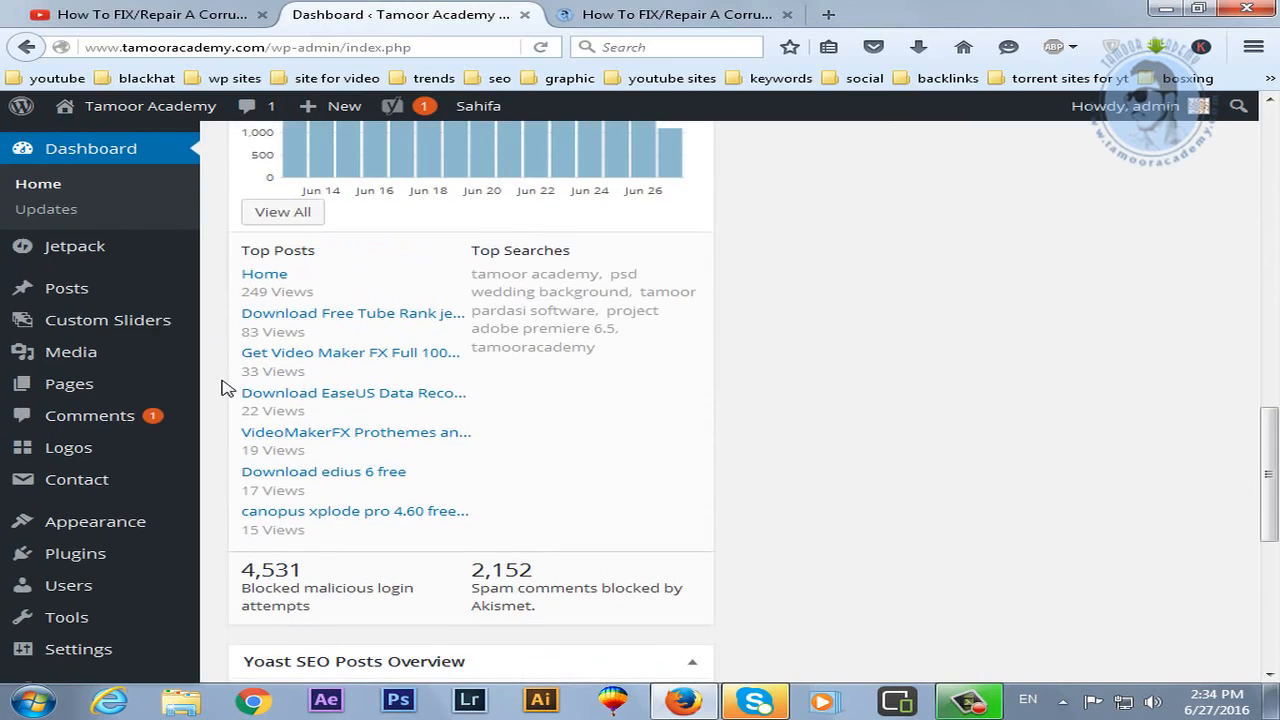
scroll(863, 417, "up", 5)
scroll(863, 417, "up", 3)
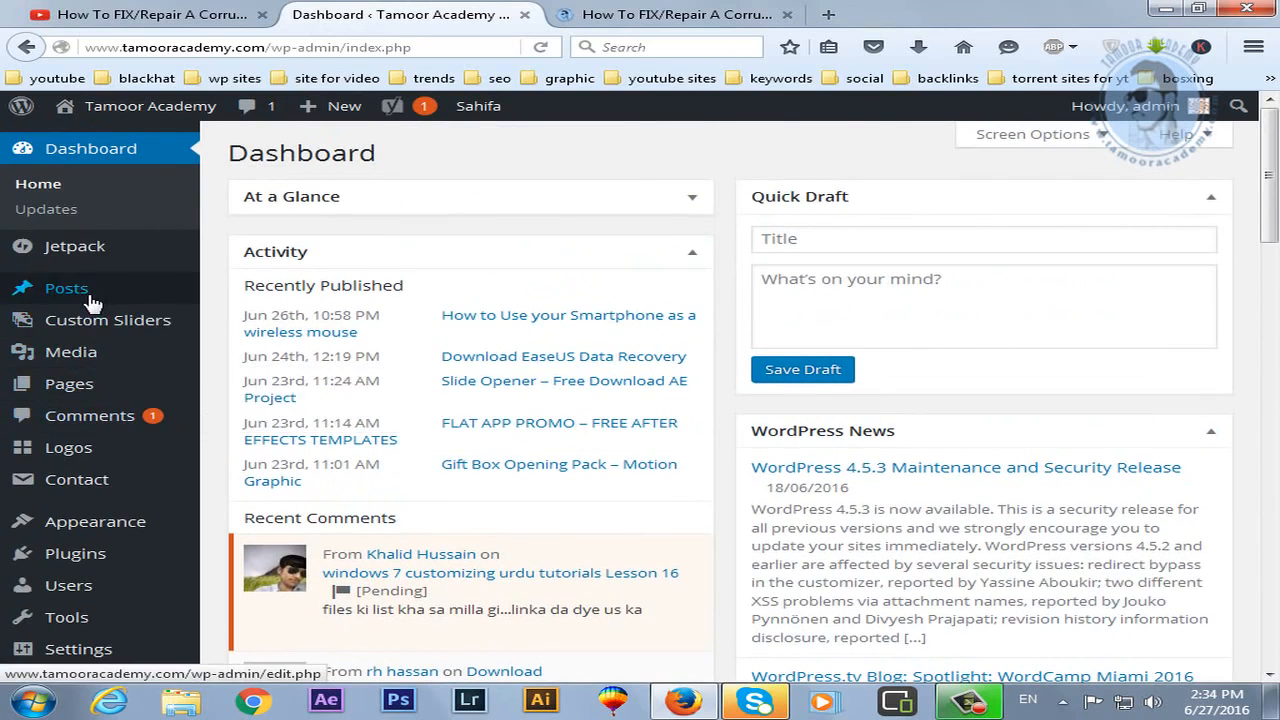
mouse_move(92, 294)
left_click(238, 298)
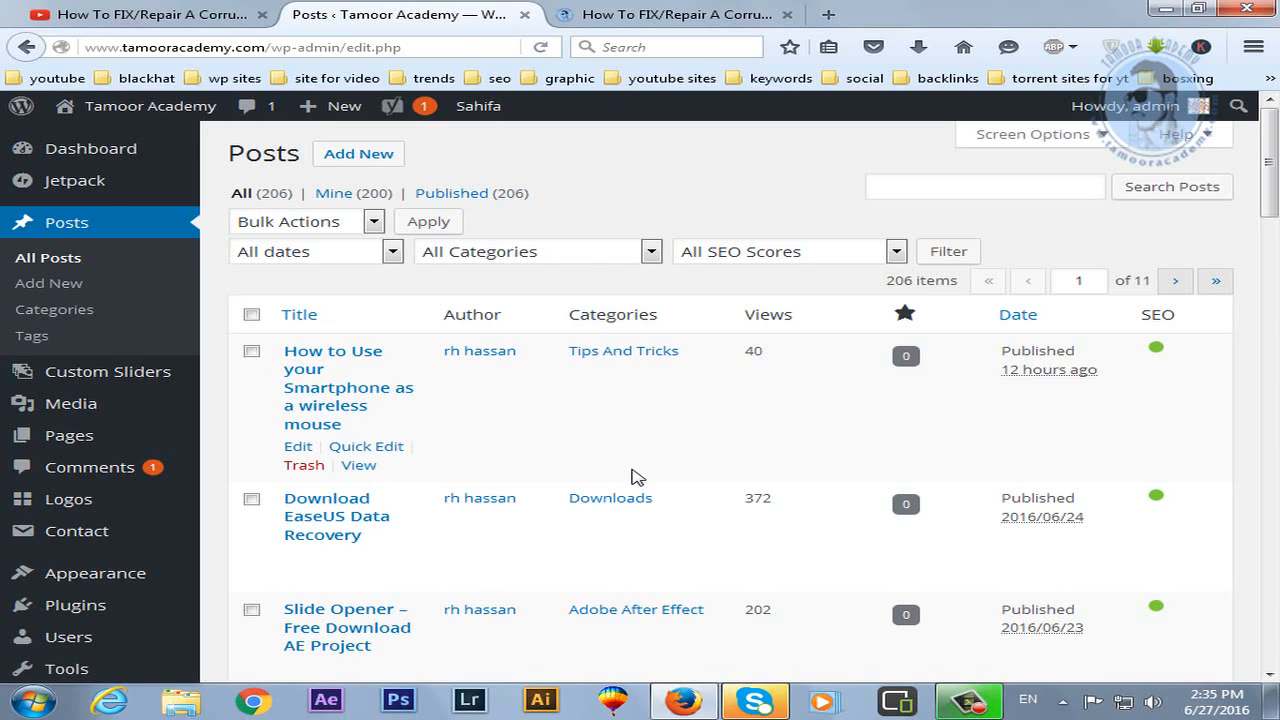
Step: Find the post about fixing a corrupted USB flash drive in the list and open it for editing
scroll(634, 471, "down", 5)
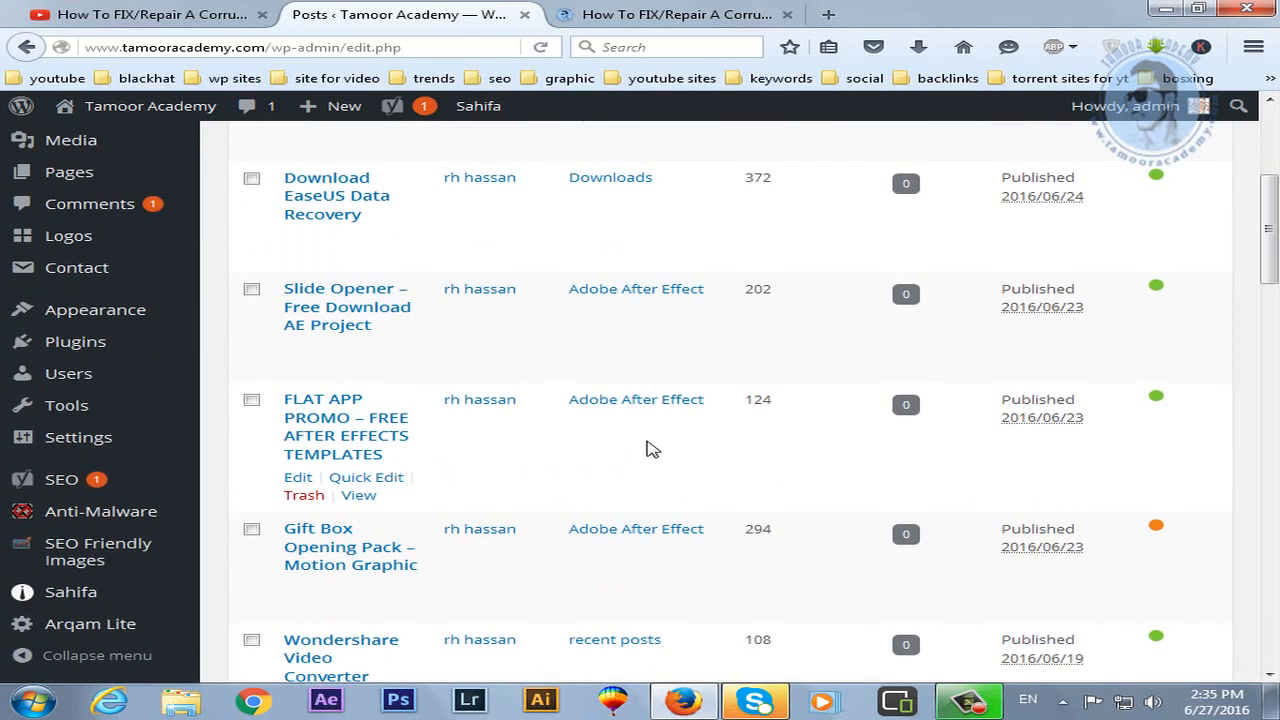
scroll(434, 451, "down", 6)
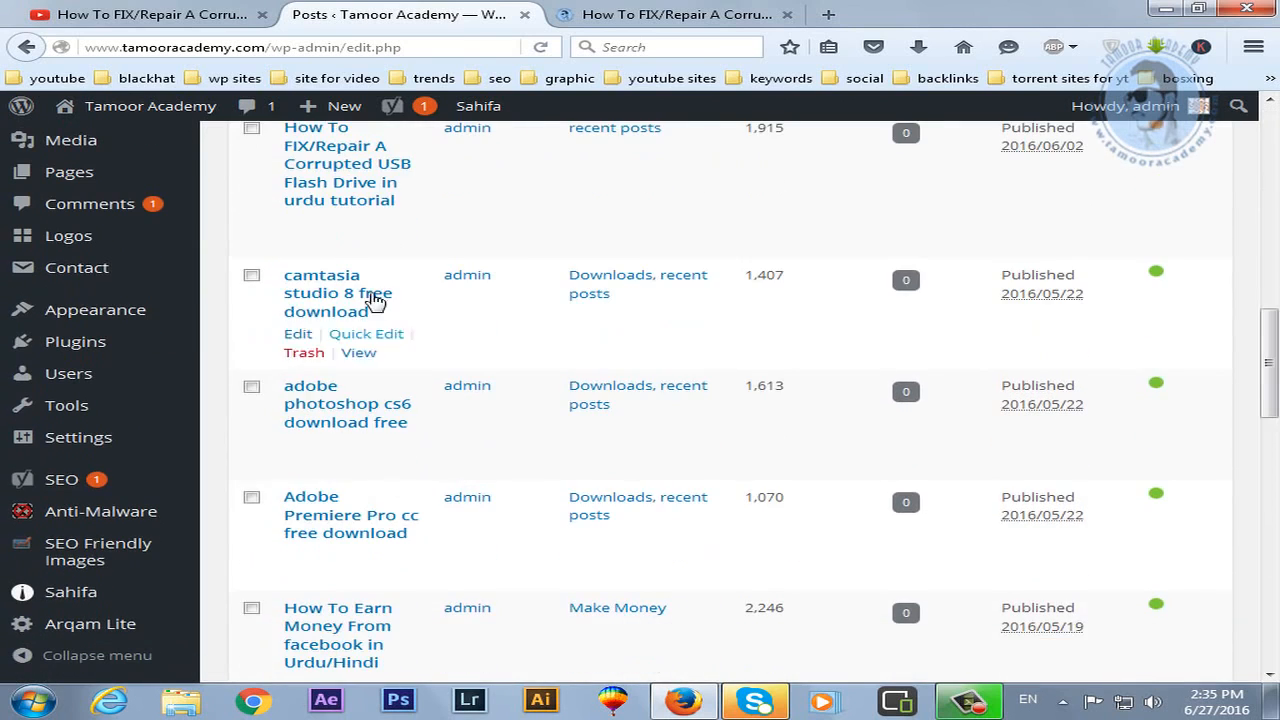
scroll(477, 514, "up", 3)
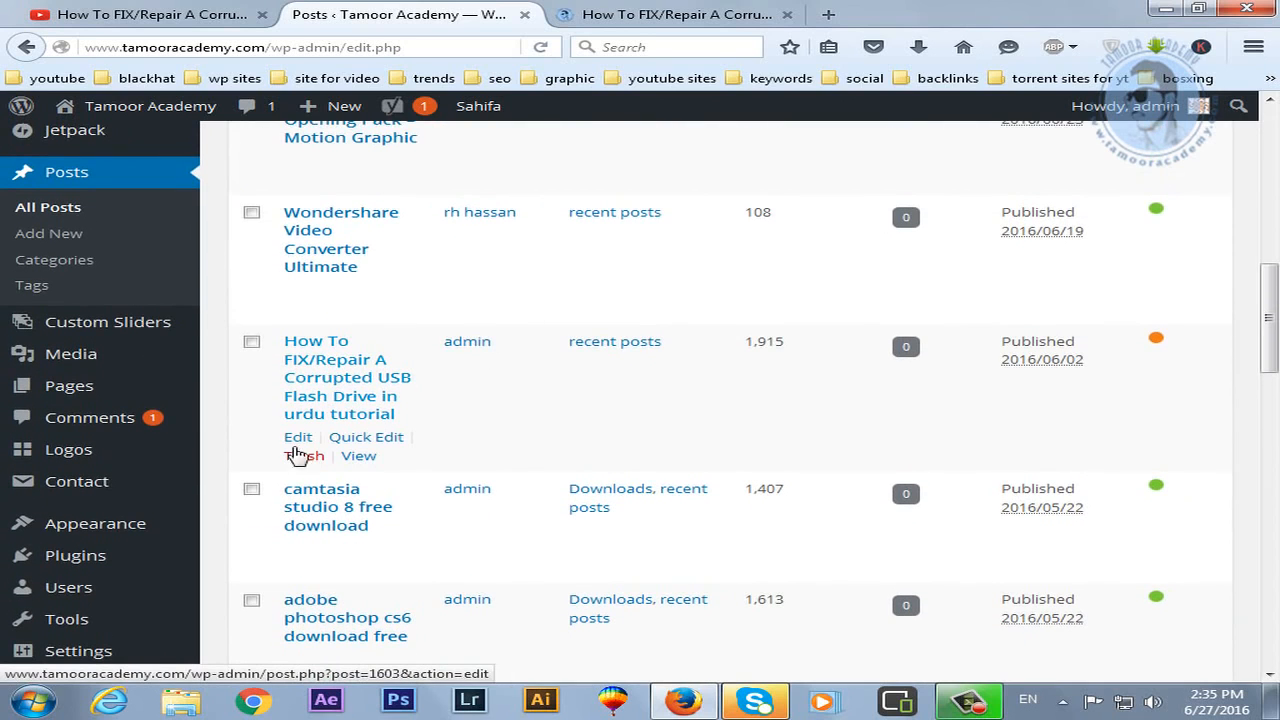
left_click(298, 437)
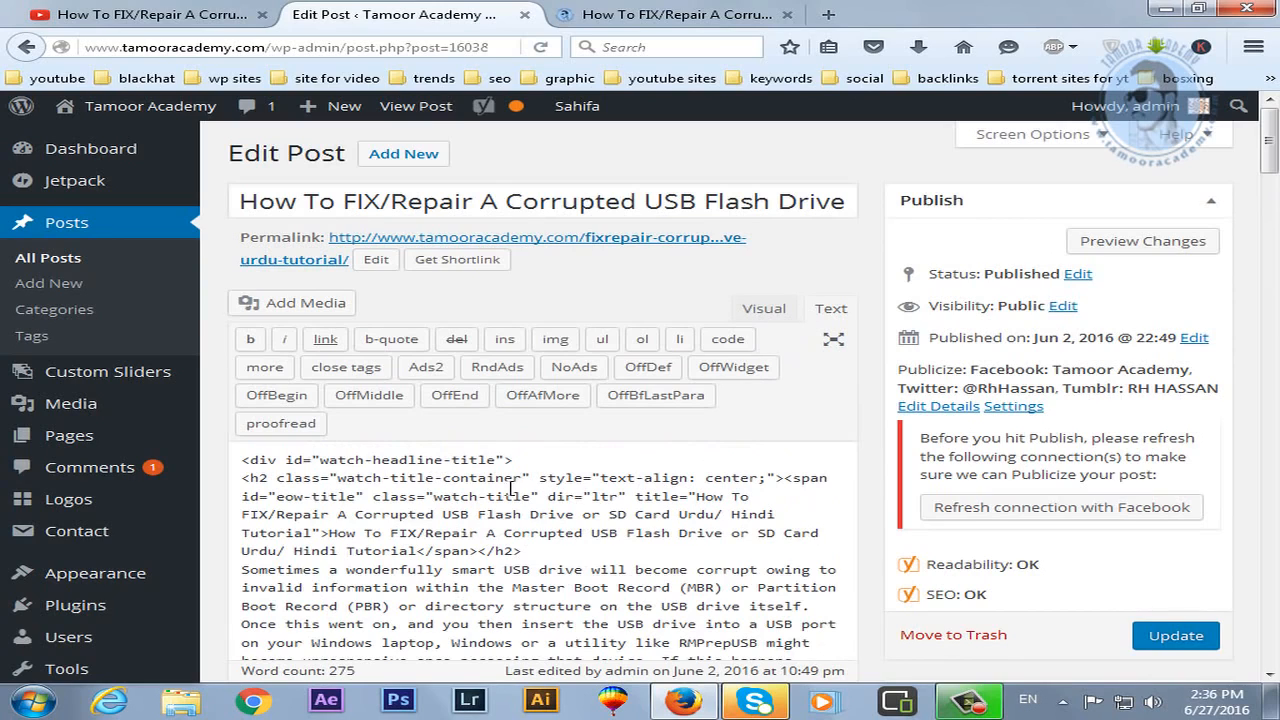
Step: Review the post's content in the Visual editor and return to the Text editor
left_click(764, 308)
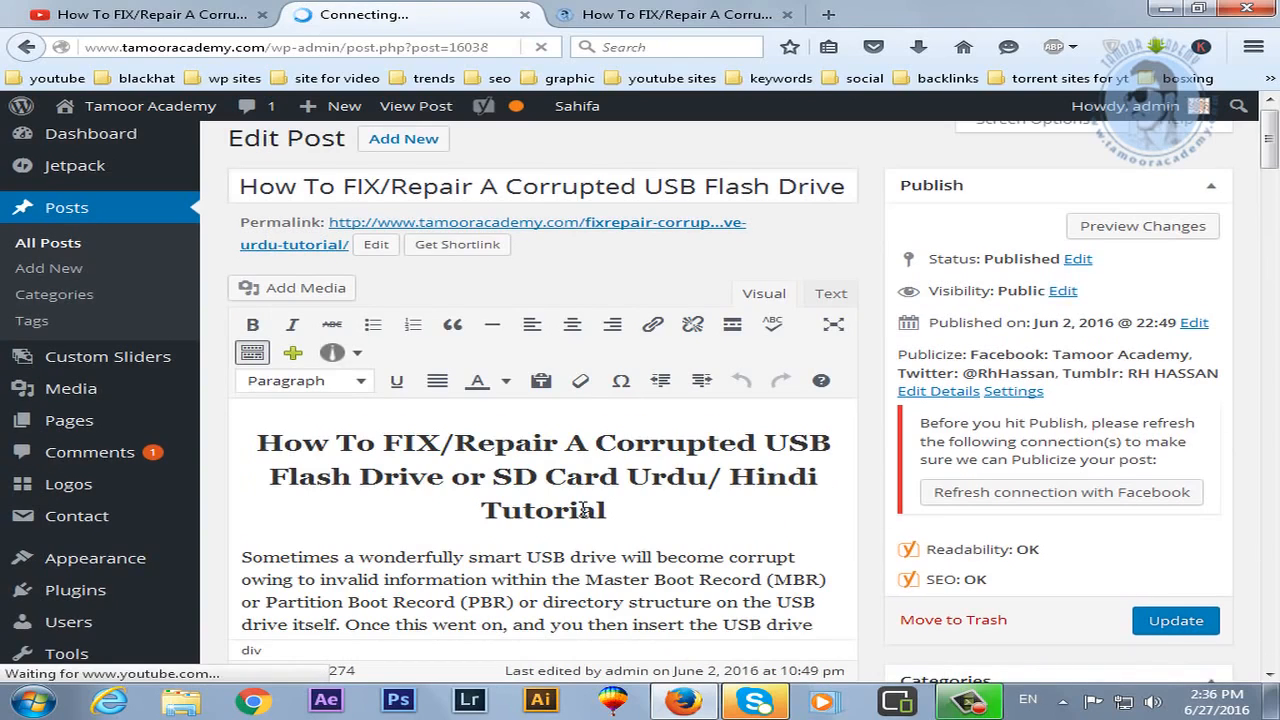
scroll(610, 500, "down", 3)
scroll(618, 444, "down", 4)
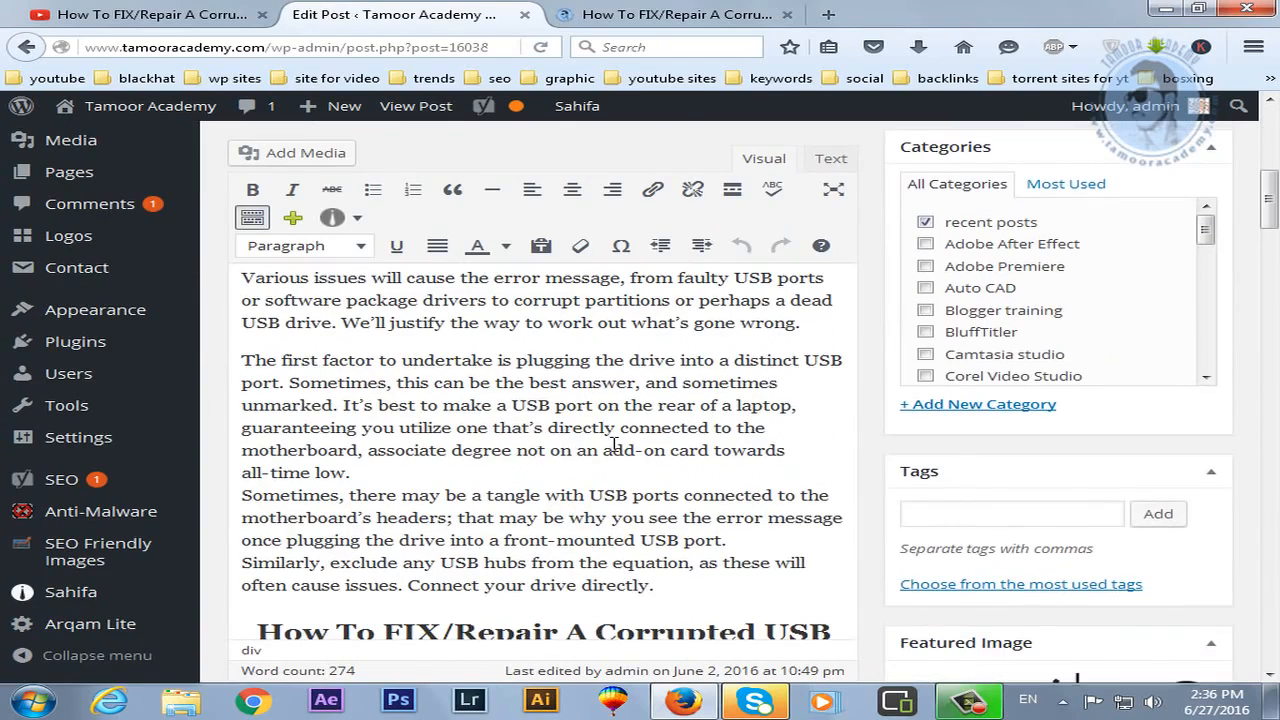
left_click(831, 158)
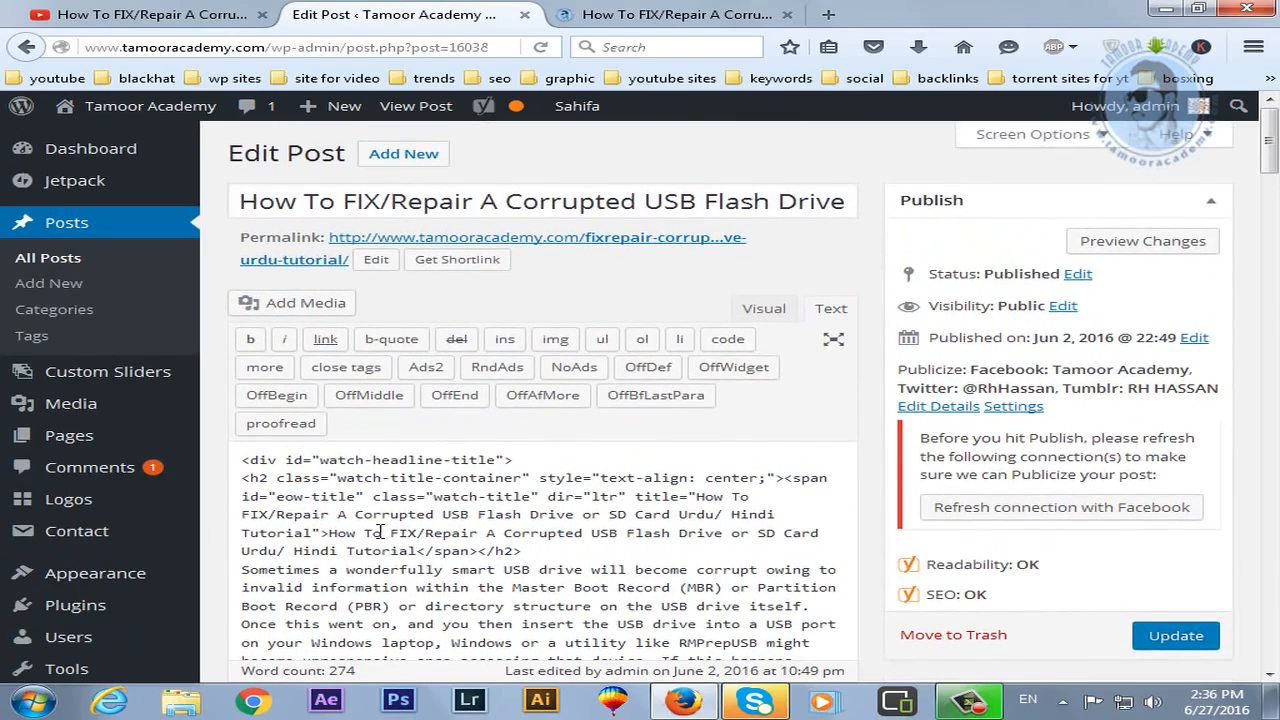
Step: Replace the YouTube embed shortcode near the end of the post's HTML with the copied iframe code
scroll(568, 530, "down", 2)
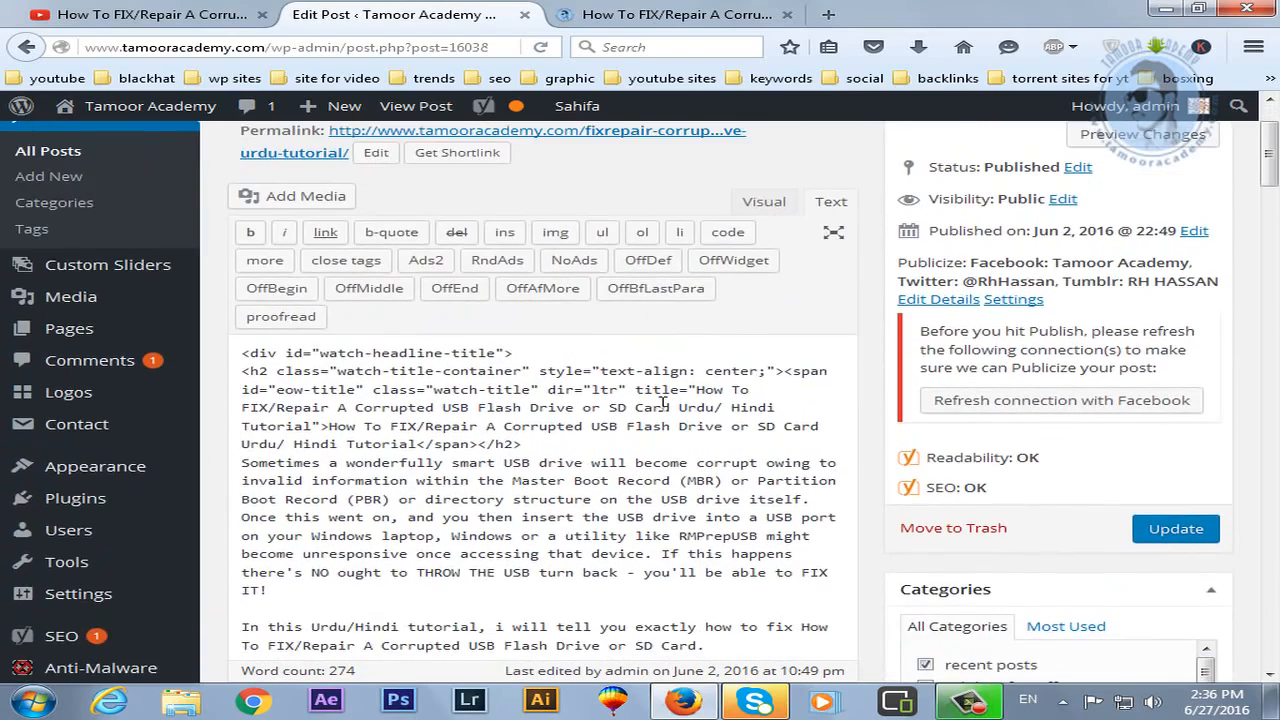
scroll(457, 400, "down", 2)
scroll(528, 415, "up", 4)
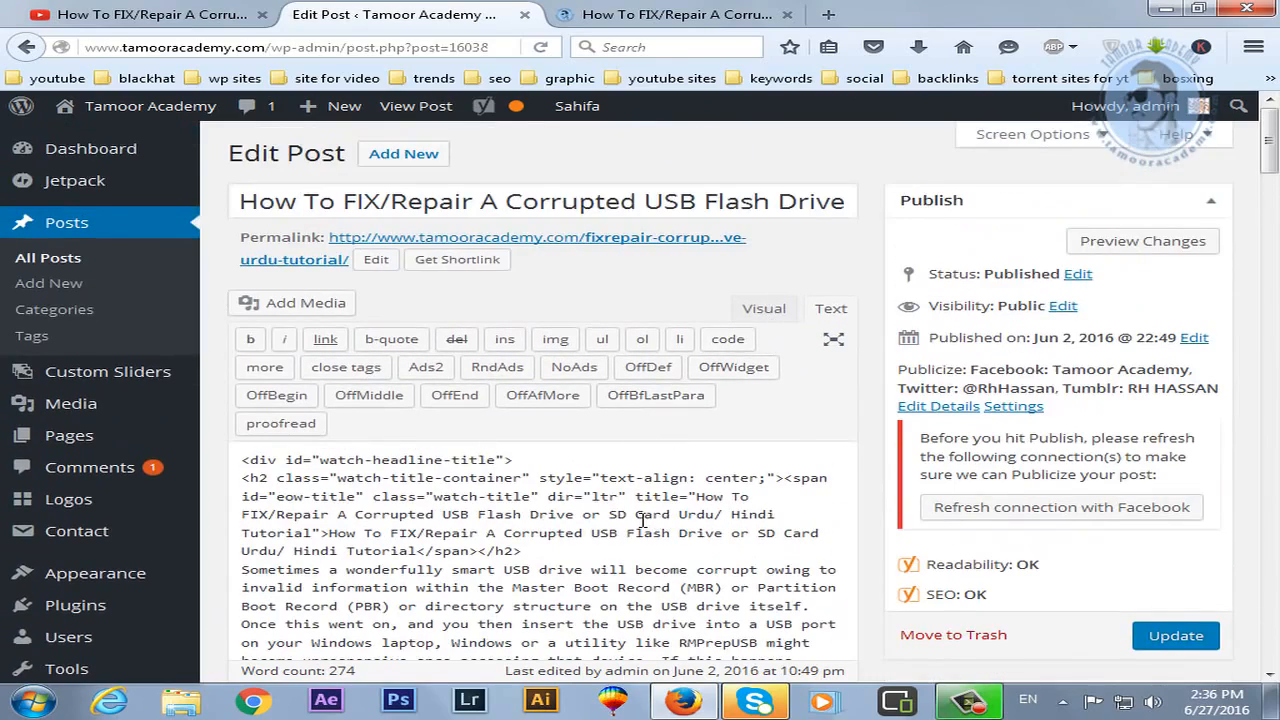
scroll(645, 510, "down", 5)
scroll(633, 494, "down", 8)
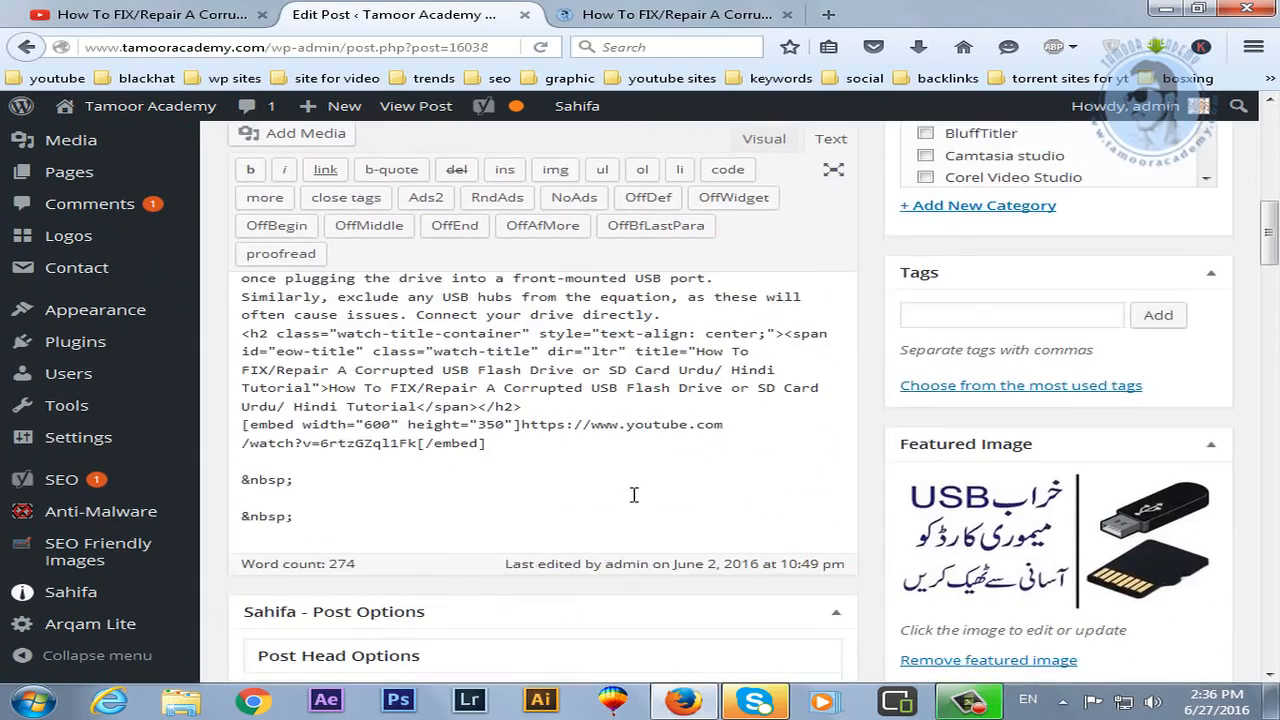
scroll(590, 505, "up", 4)
left_click(518, 470)
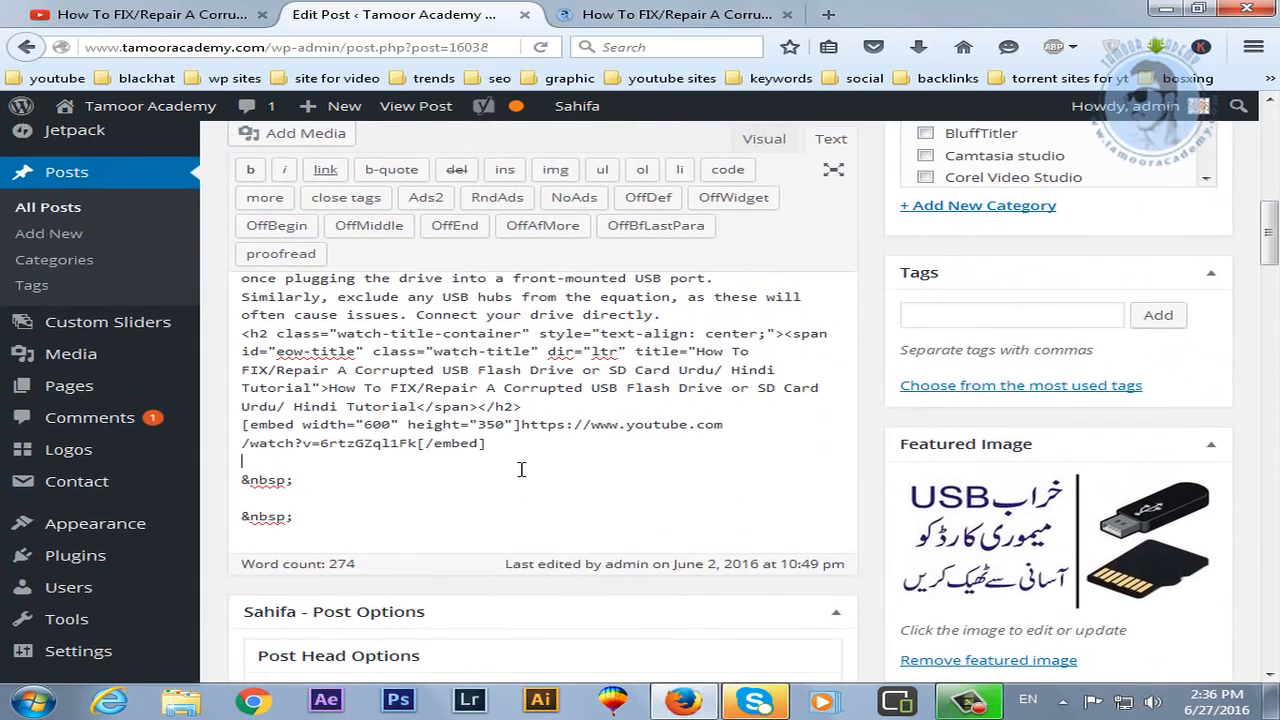
left_click(244, 426)
triple_click(248, 434)
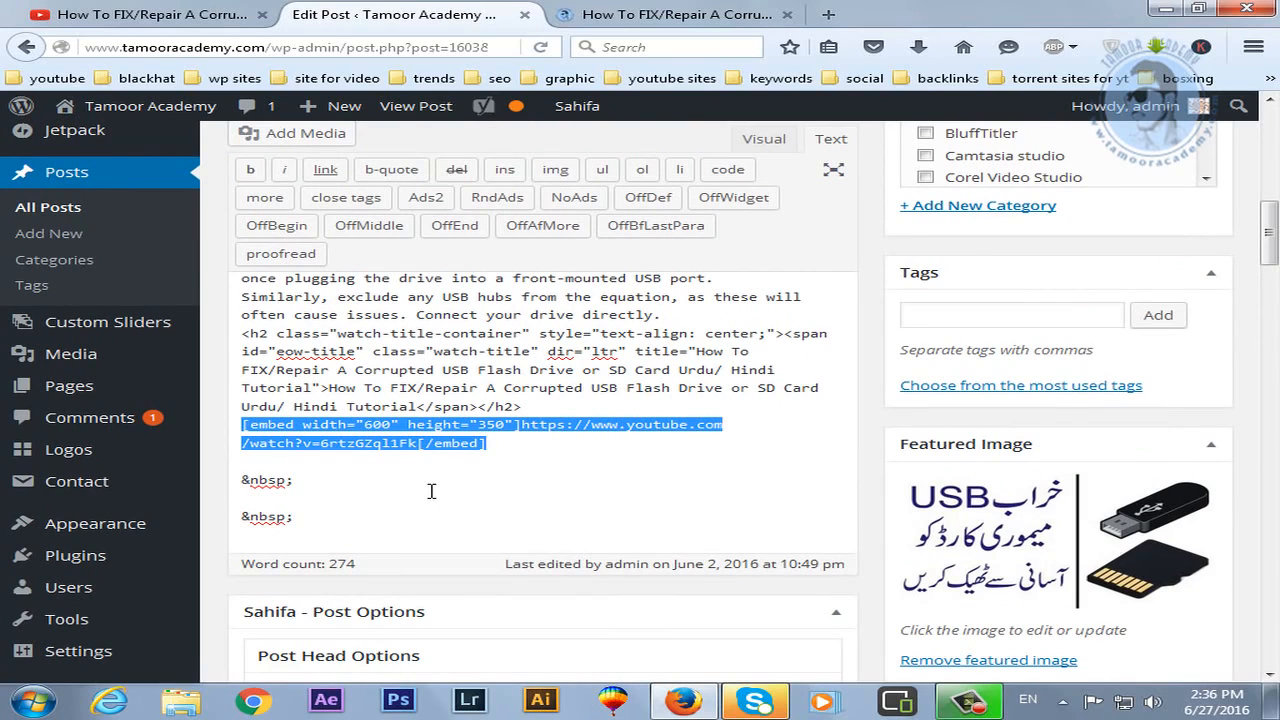
key("ctrl+v")
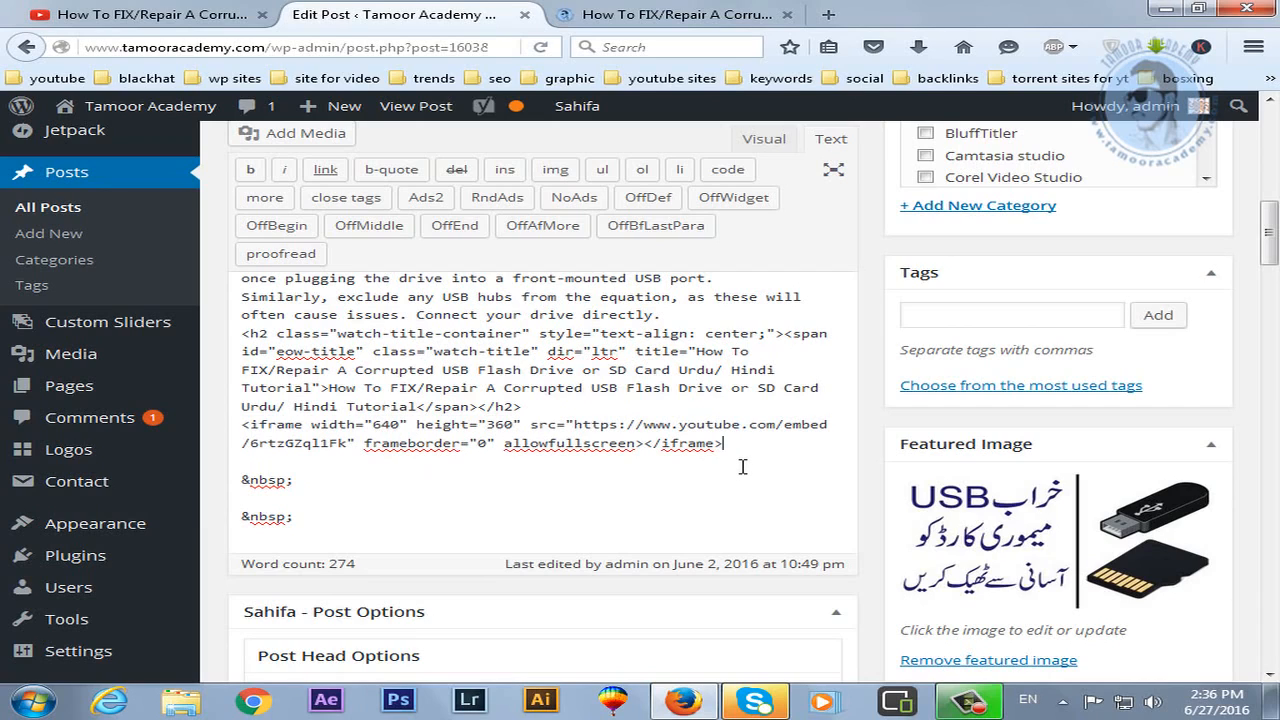
Step: Check the video player on the published post page, and examine the width value in the iframe code in the post's Text editor
left_click(636, 20)
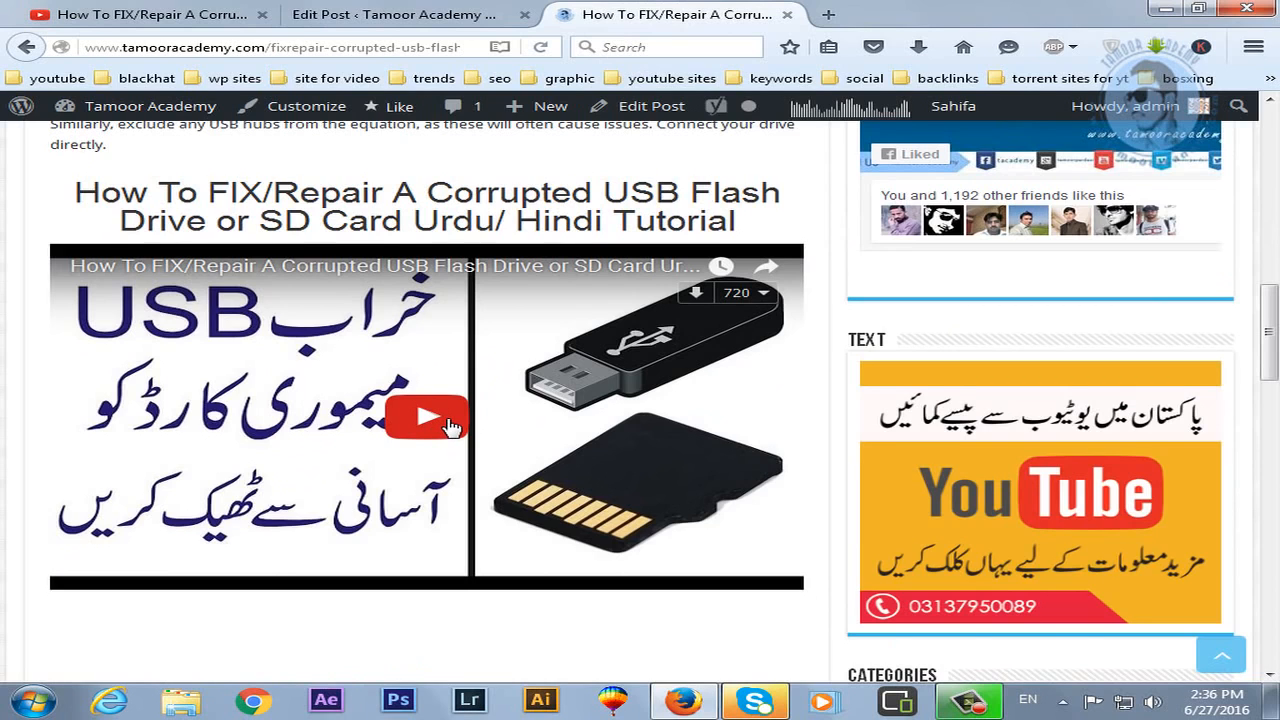
left_click(390, 14)
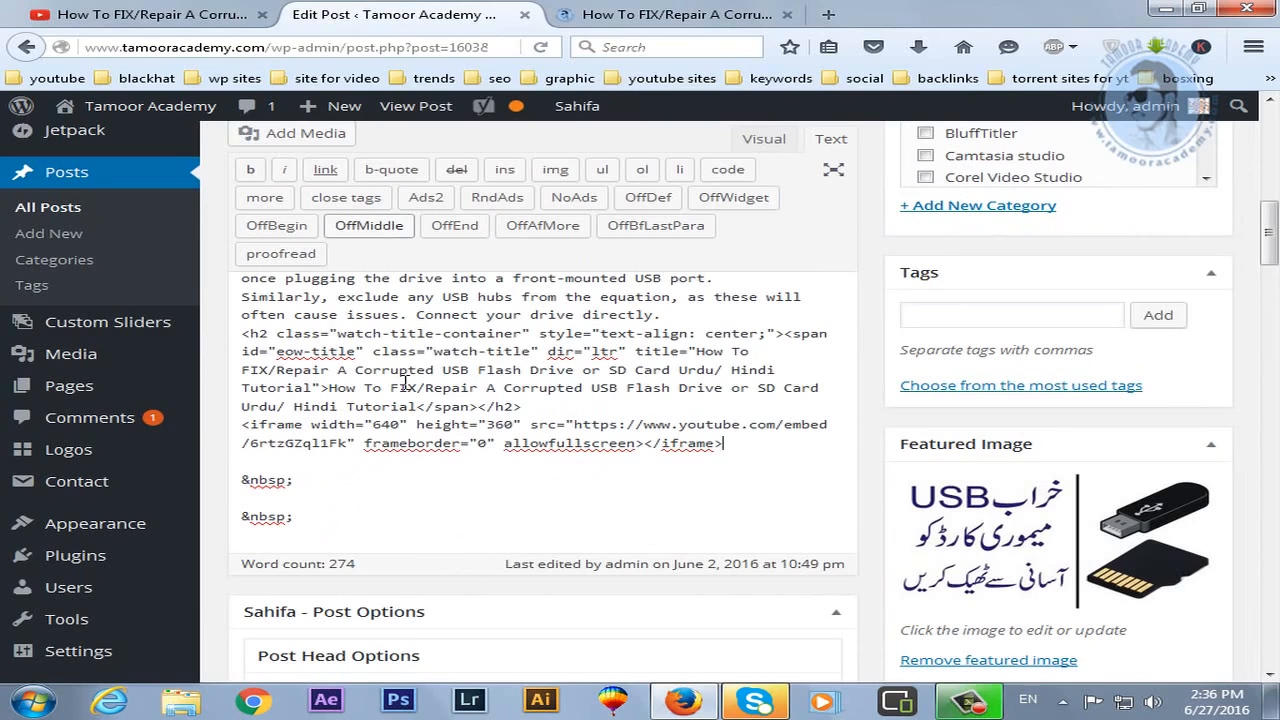
double_click(390, 428)
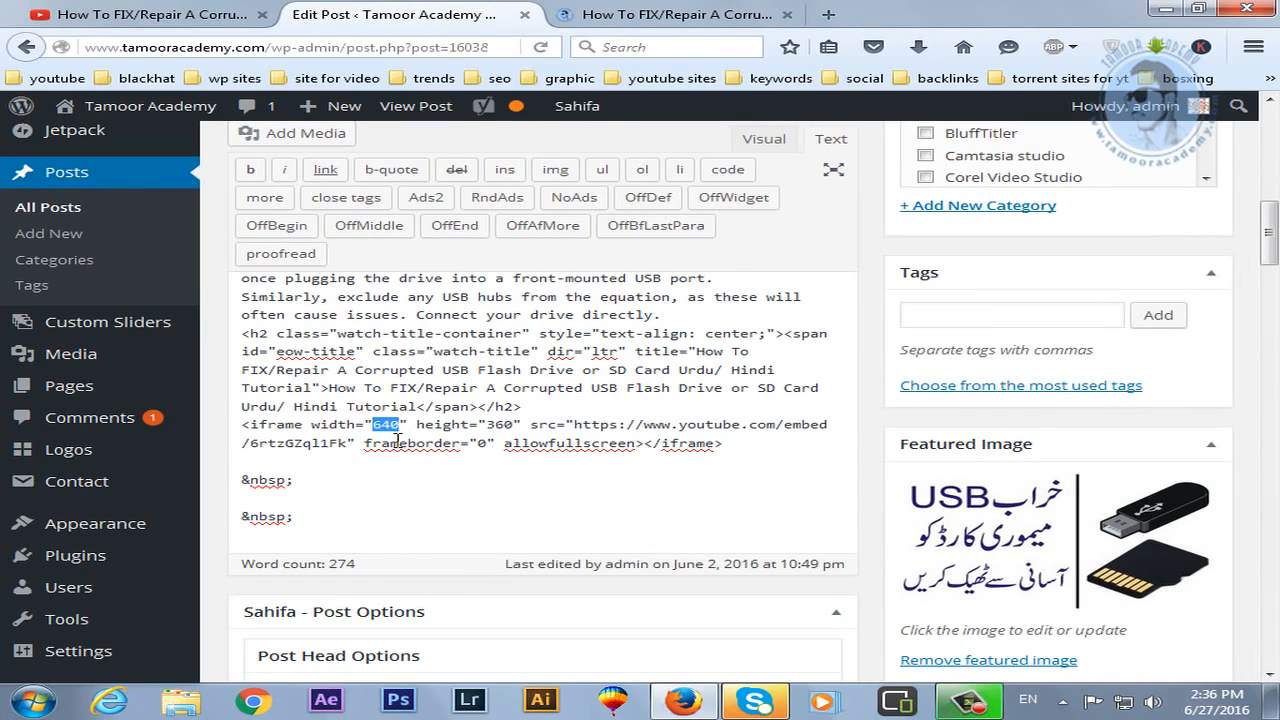
left_click(388, 432)
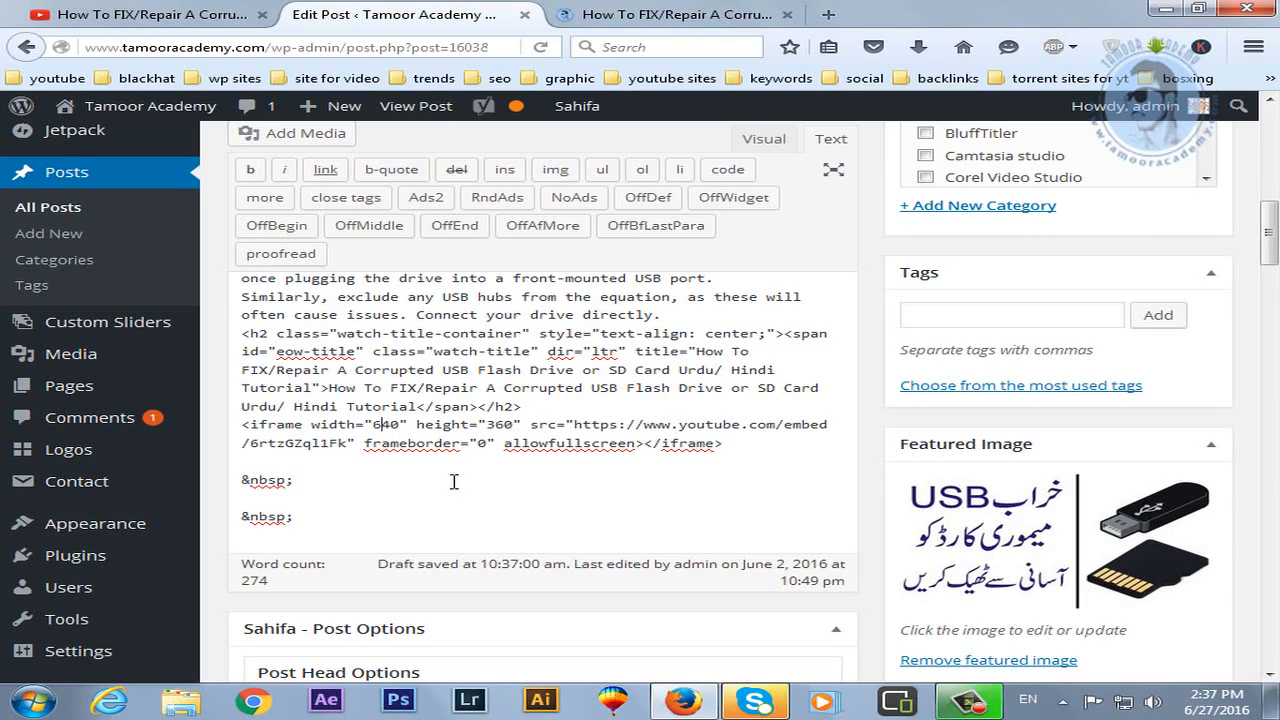
scroll(454, 481, "up", 5)
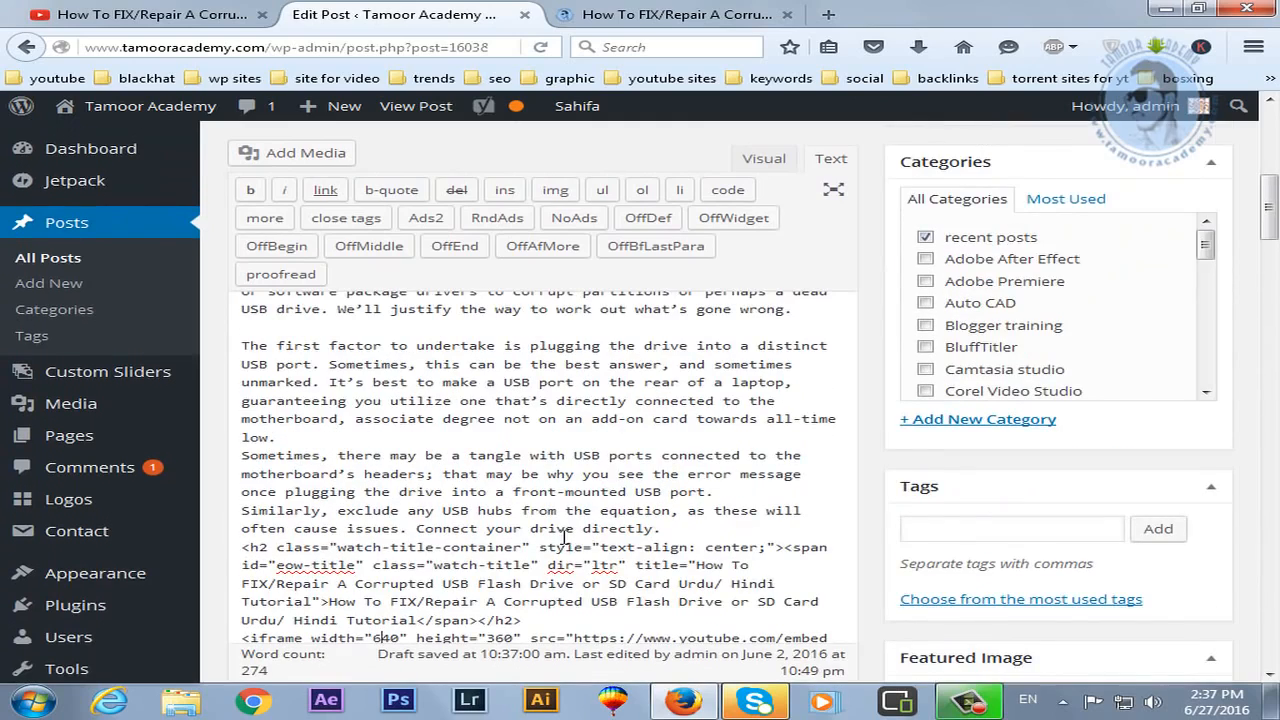
scroll(565, 537, "up", 8)
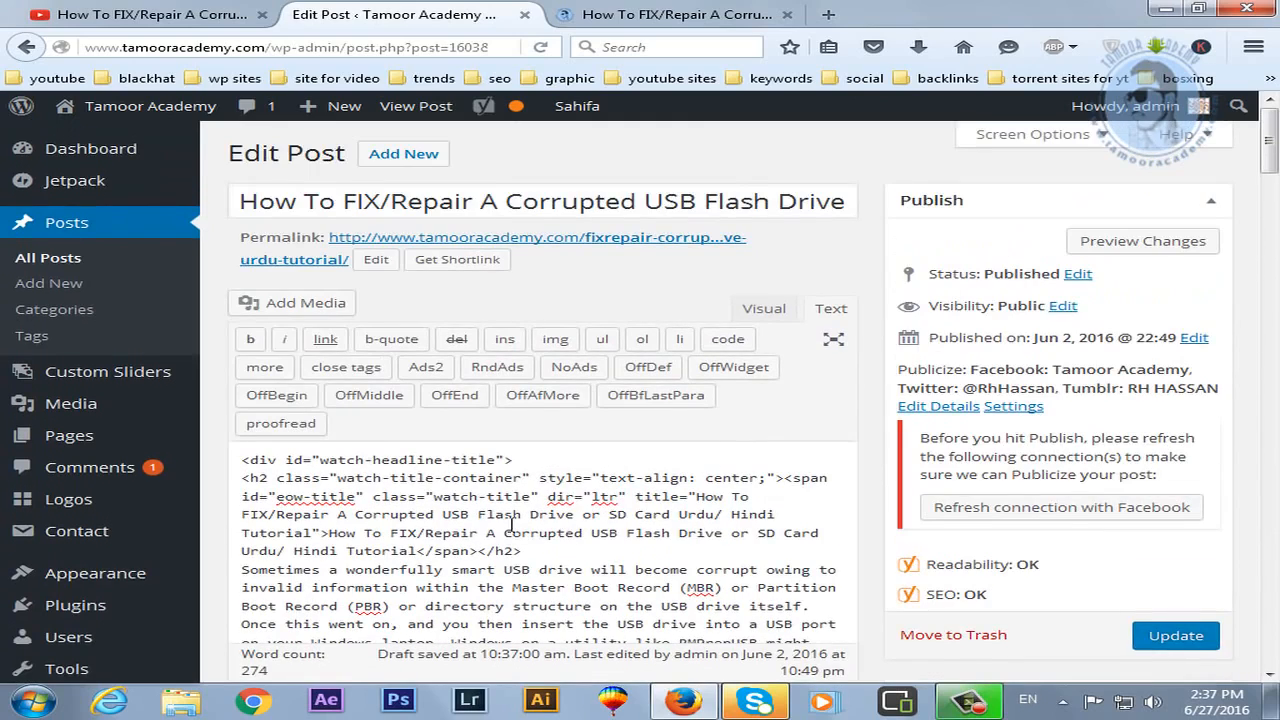